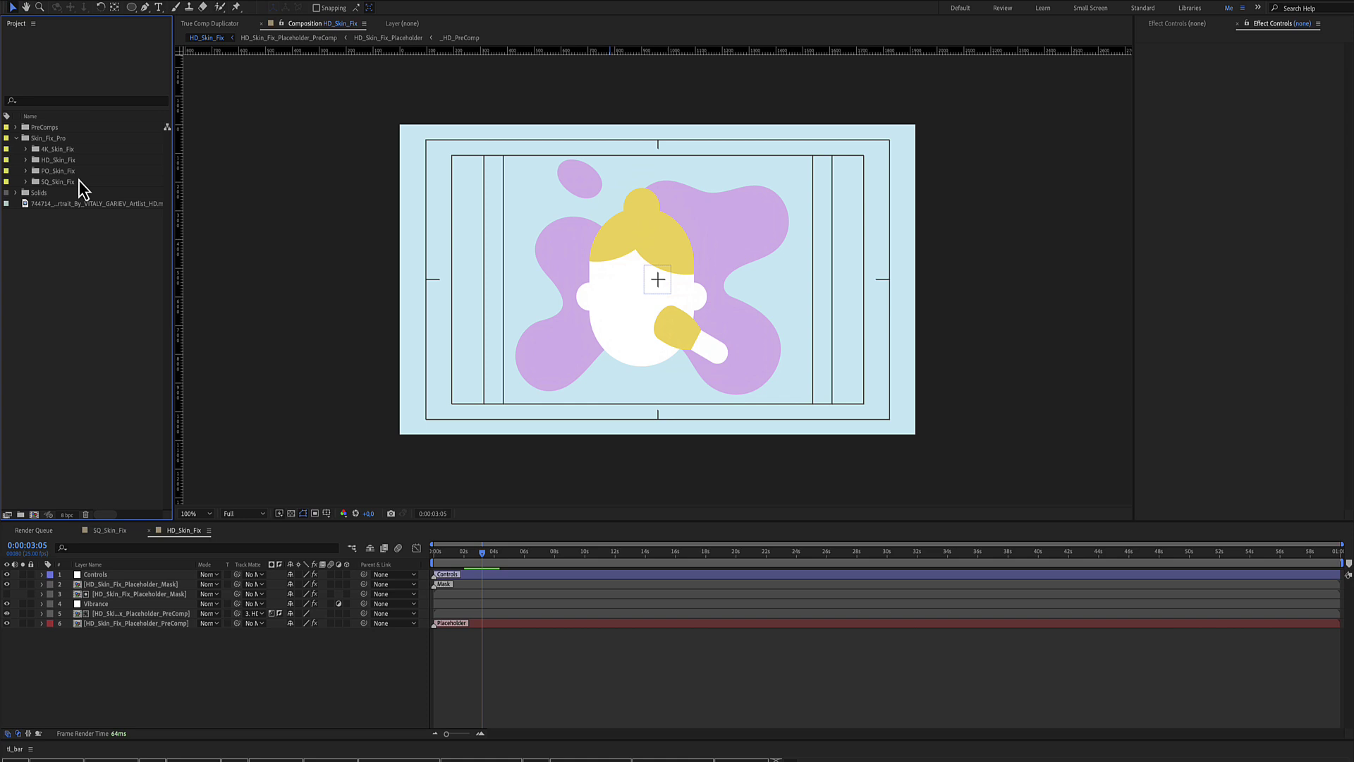
Drill into the HD_Skin_Fix_Placeholder_PreComp layer (layer 6) to open its composition
{"action": "left_click", "coordinate": [516, 625]}
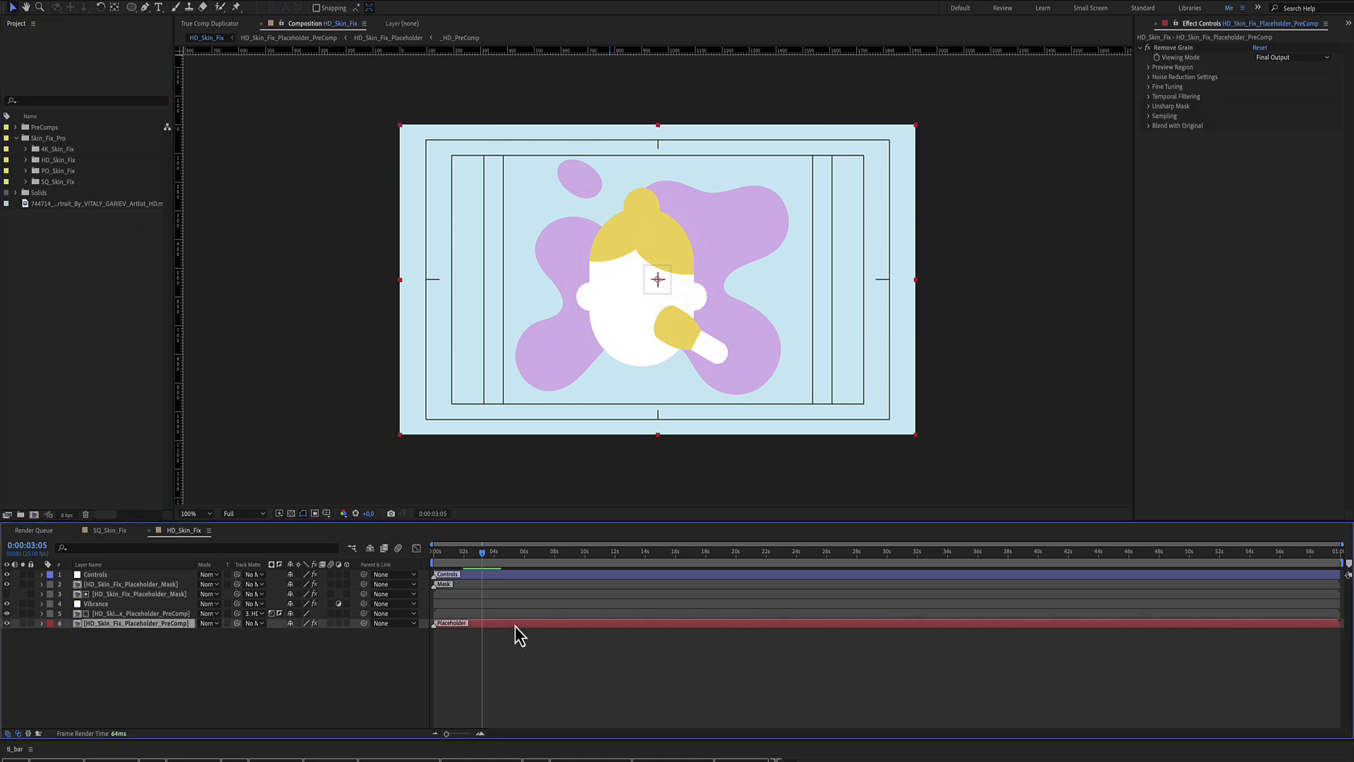
{"action": "double_click", "coordinate": [515, 625]}
Place the portrait footage above _HD_PreComp in HD_Skin_Fix_Placeholder, then return to HD_Skin_Fix
{"action": "double_click", "coordinate": [490, 575]}
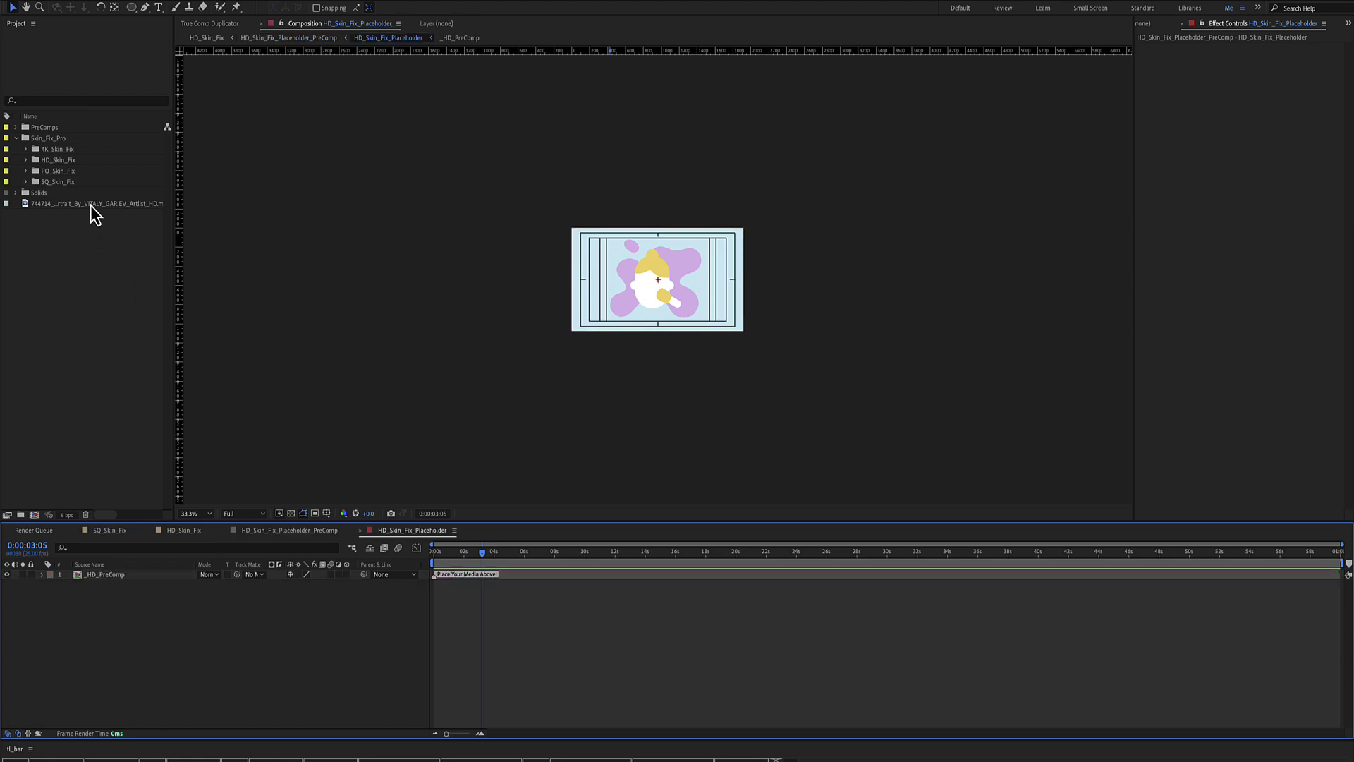
{"action": "left_click_drag", "start_coordinate": [90, 205], "coordinate": [139, 575]}
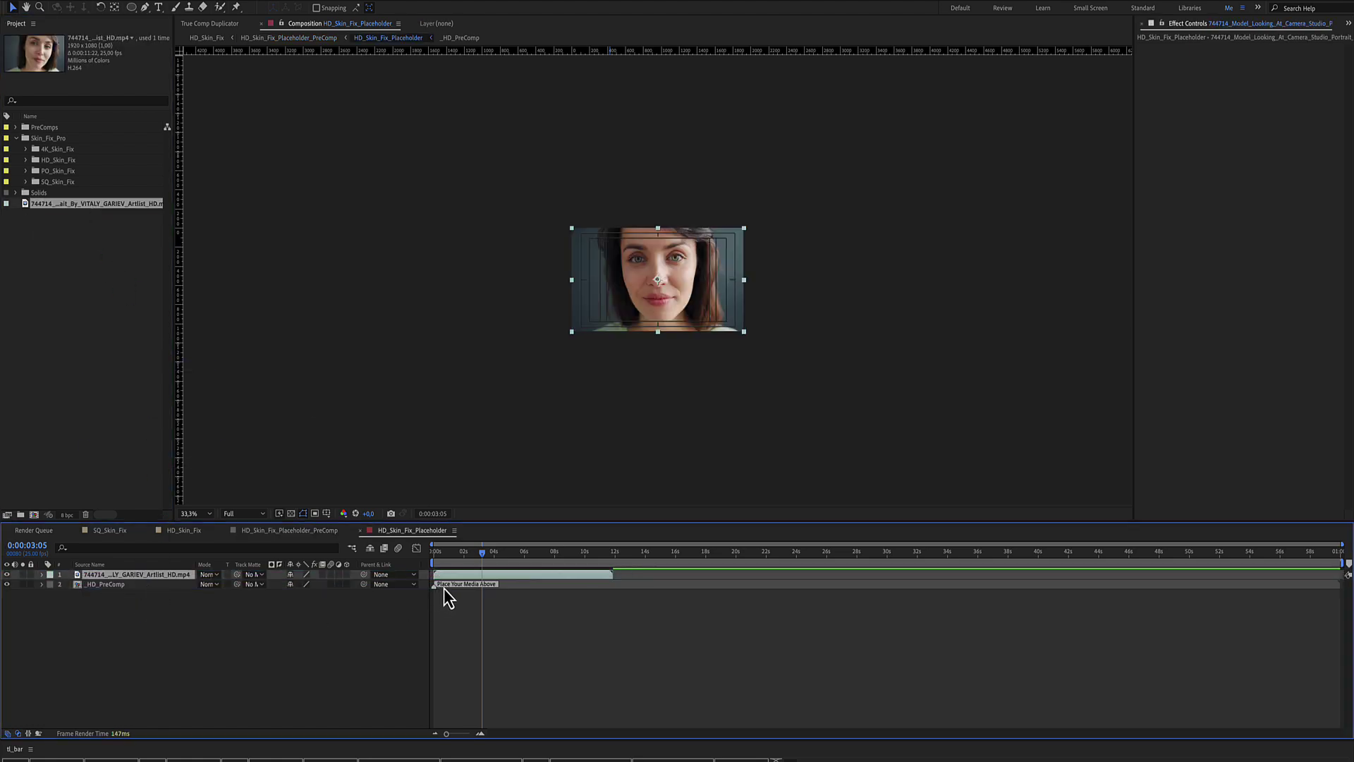
{"action": "key", "text": "period"}
{"action": "key", "text": "period"}
{"action": "left_click", "coordinate": [359, 530]}
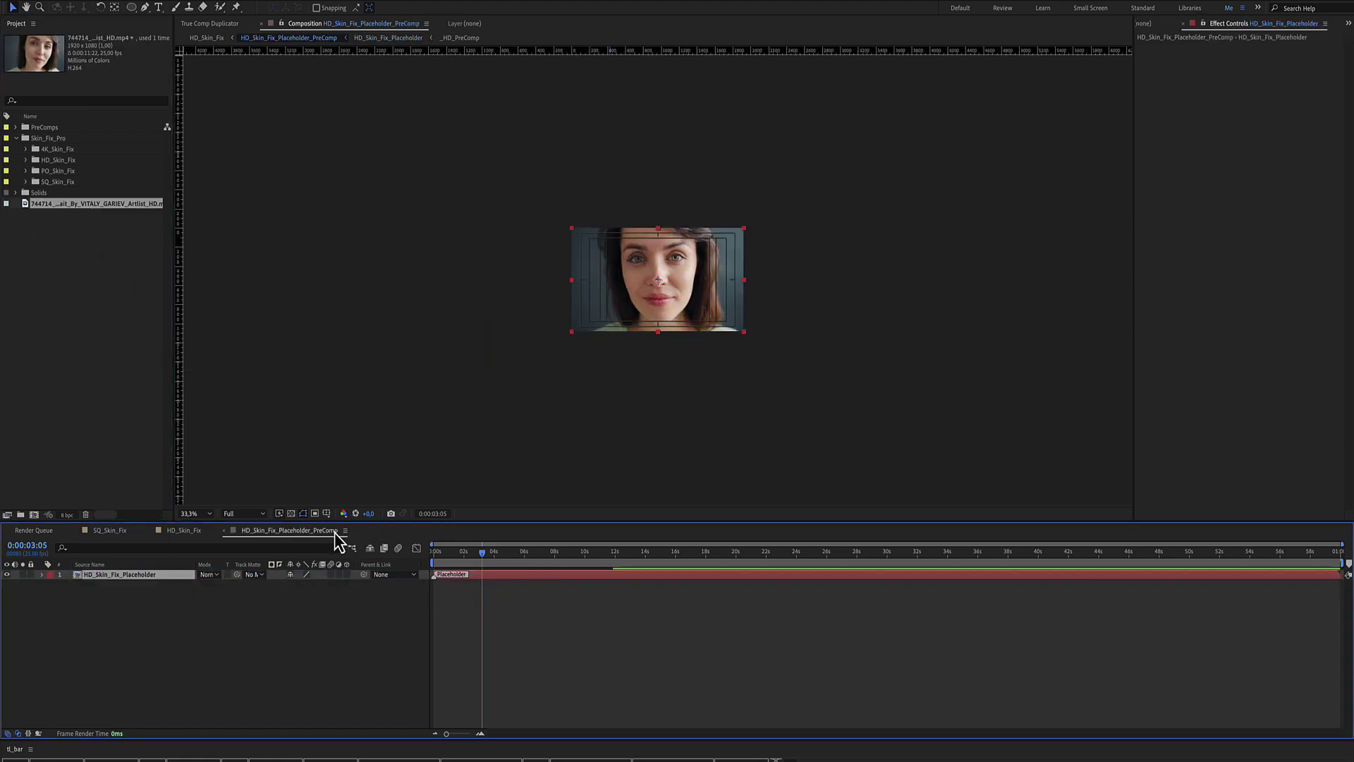
{"action": "left_click", "coordinate": [223, 529]}
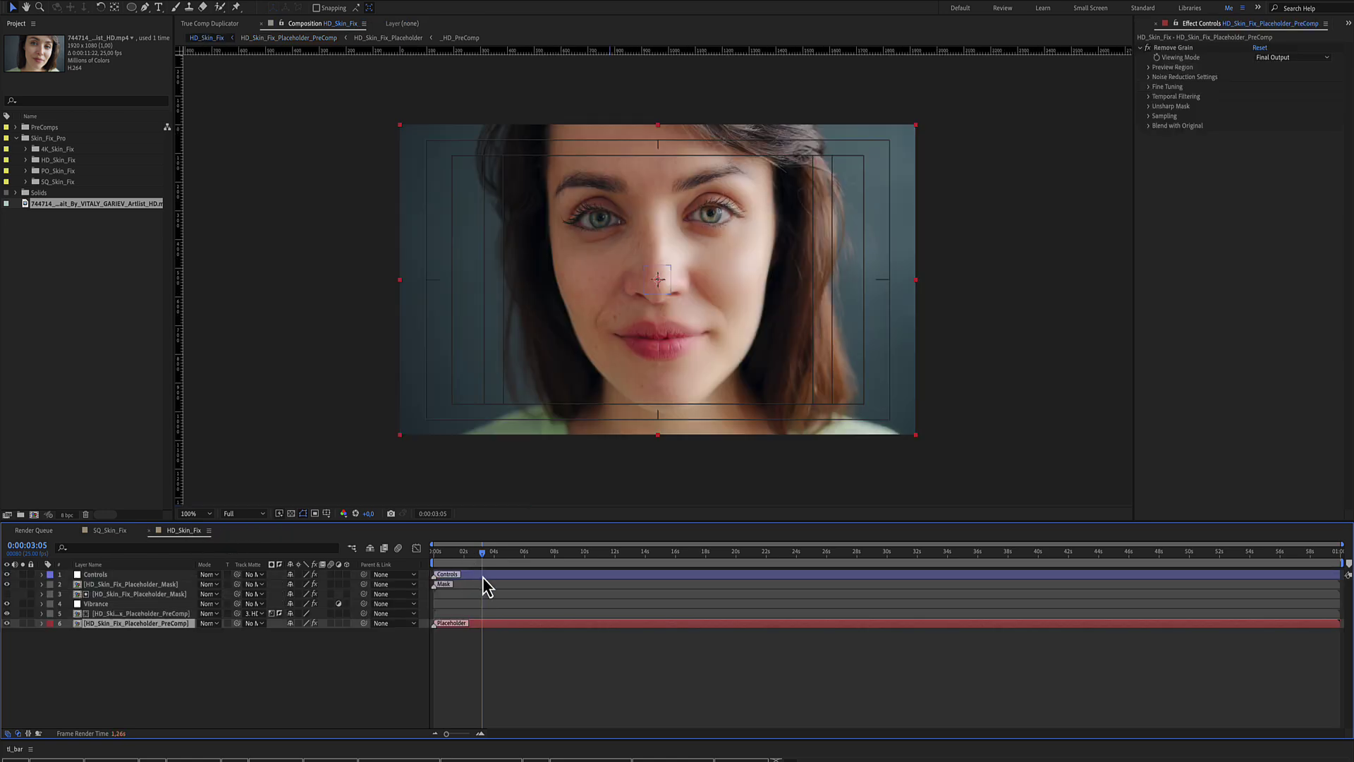
Compare the portrait with the Controls layer's ON/OFF Skin Fix toggled off and back on
{"action": "left_click", "coordinate": [482, 577]}
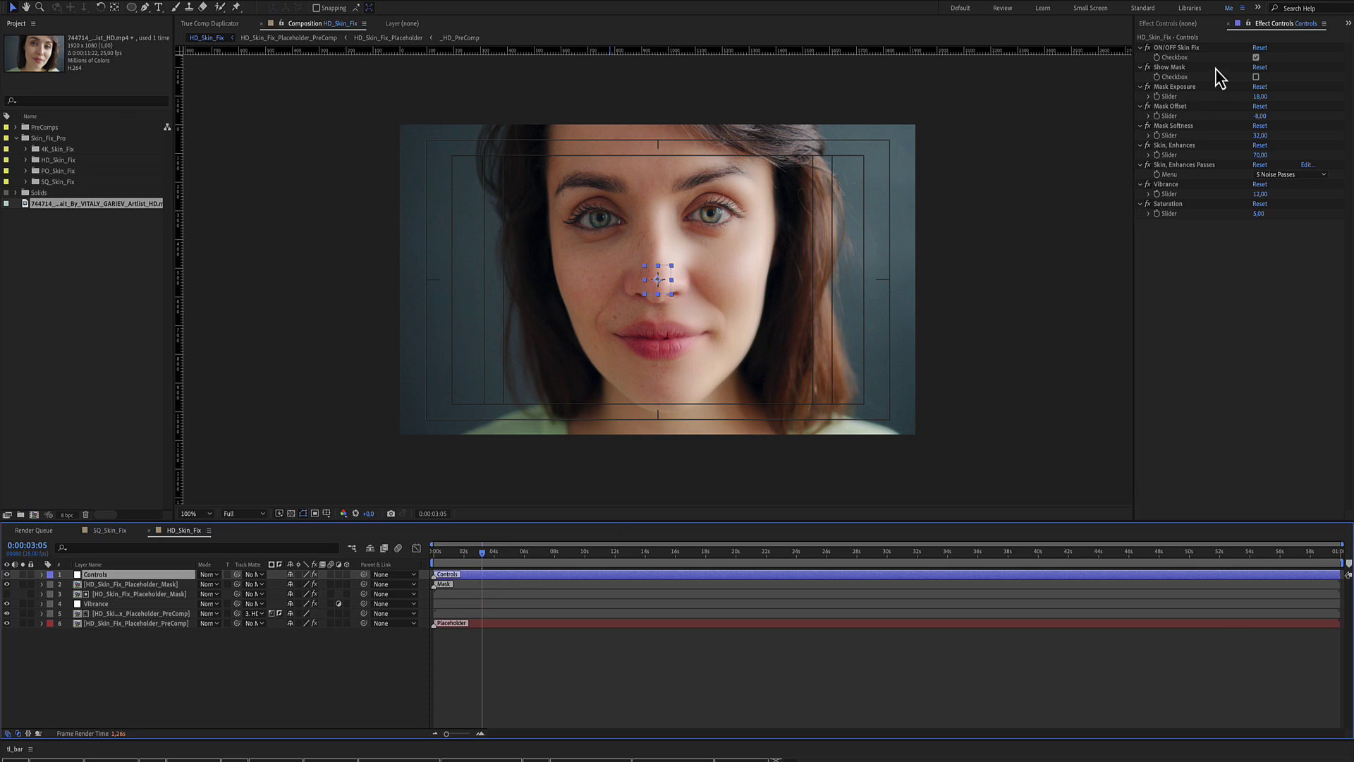
{"action": "left_click", "coordinate": [1198, 48]}
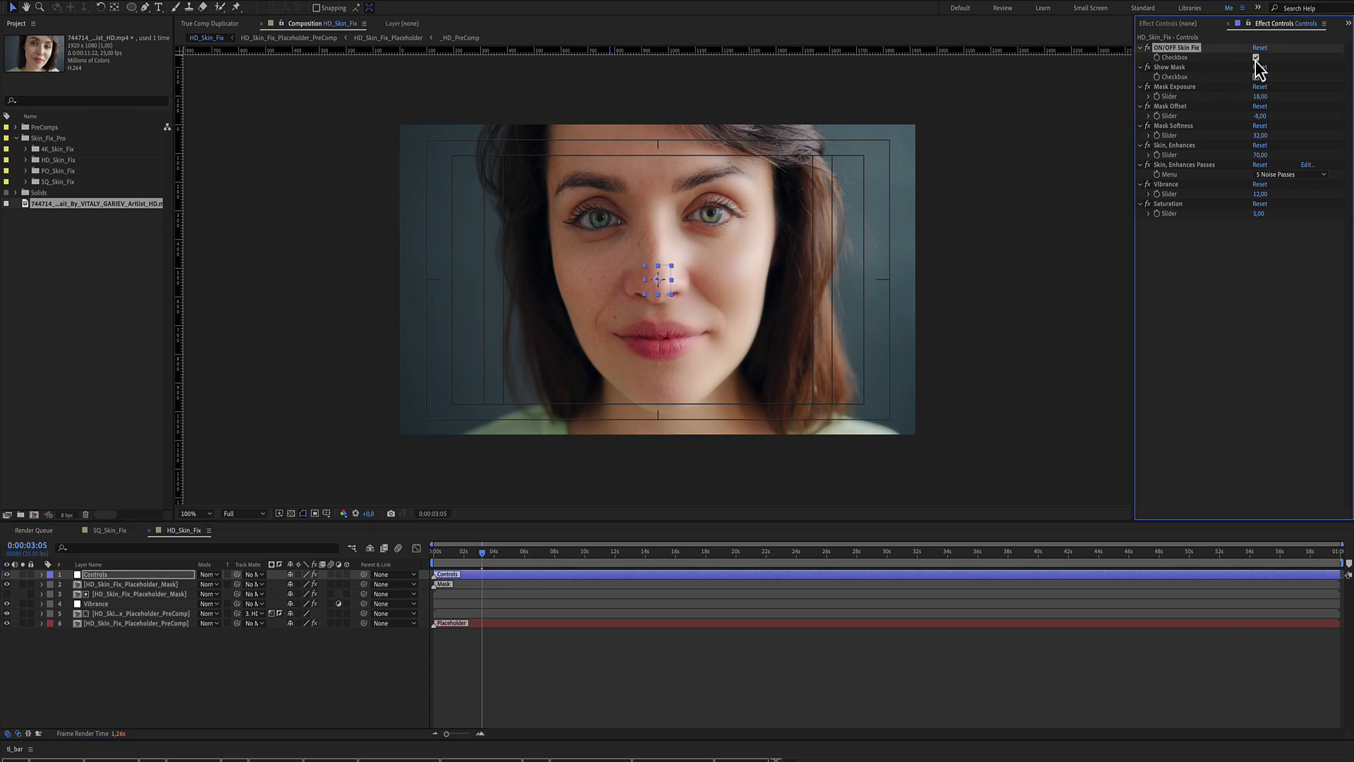
{"action": "left_click", "coordinate": [1257, 58]}
{"action": "left_click", "coordinate": [1257, 57]}
Show the skin mask, raise Mask Exposure, then hide the mask to reveal the colour portrait
{"action": "left_click", "coordinate": [1194, 68]}
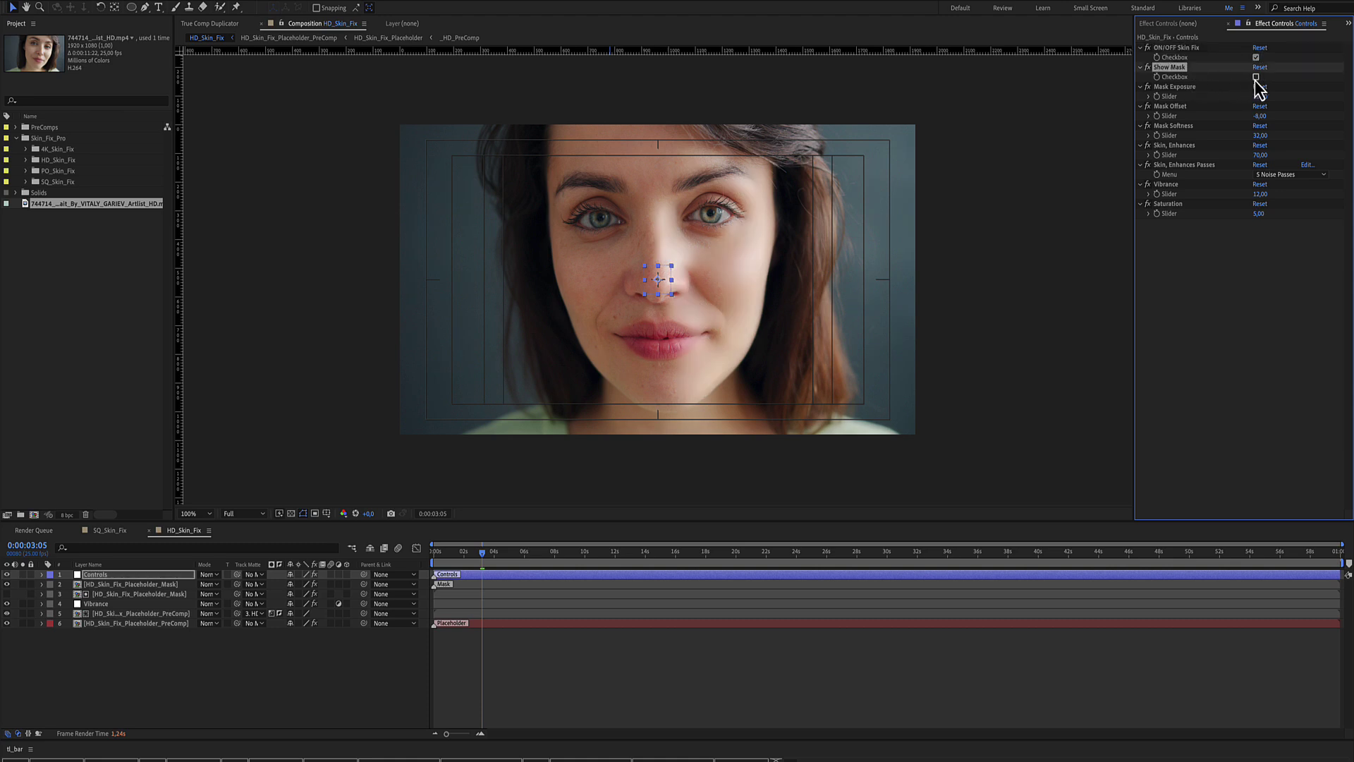
{"action": "left_click", "coordinate": [1256, 77]}
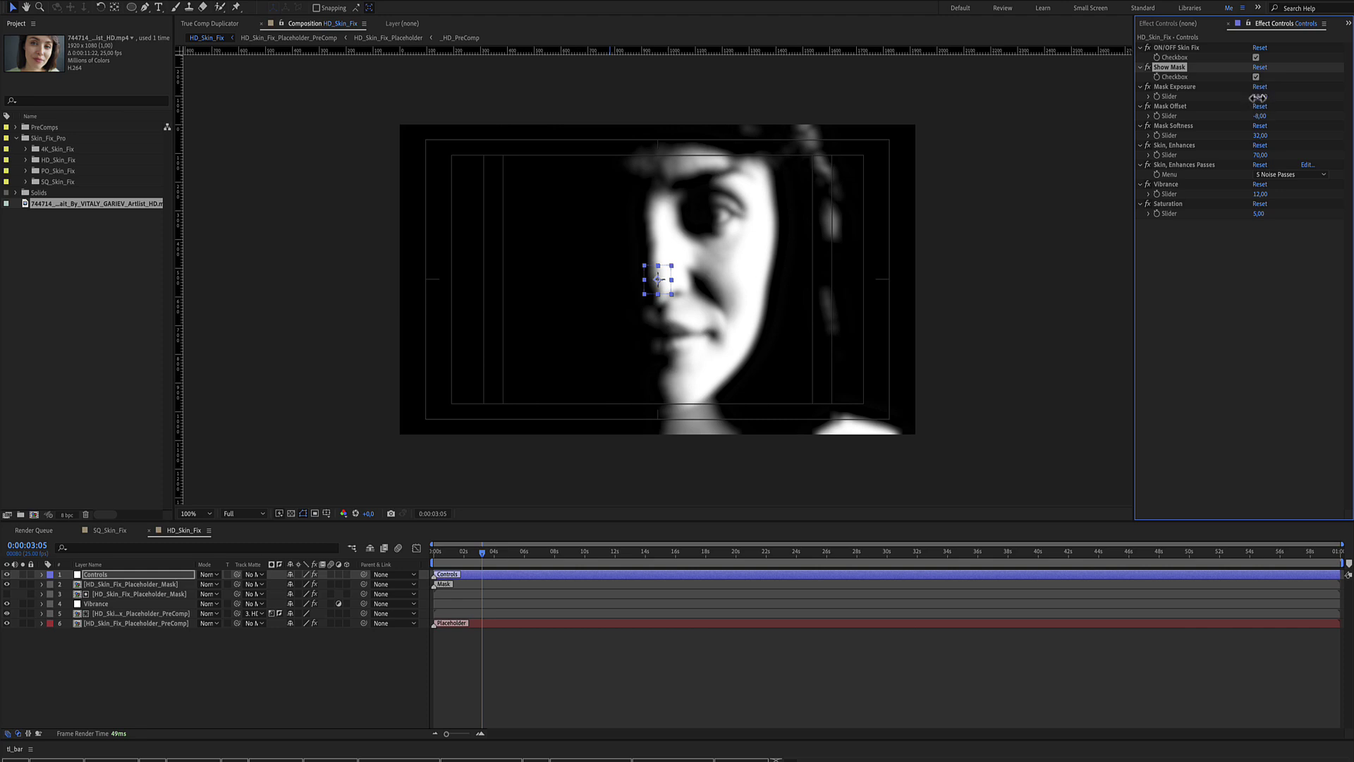
{"action": "left_click_drag", "start_coordinate": [1260, 98], "coordinate": [1239, 124]}
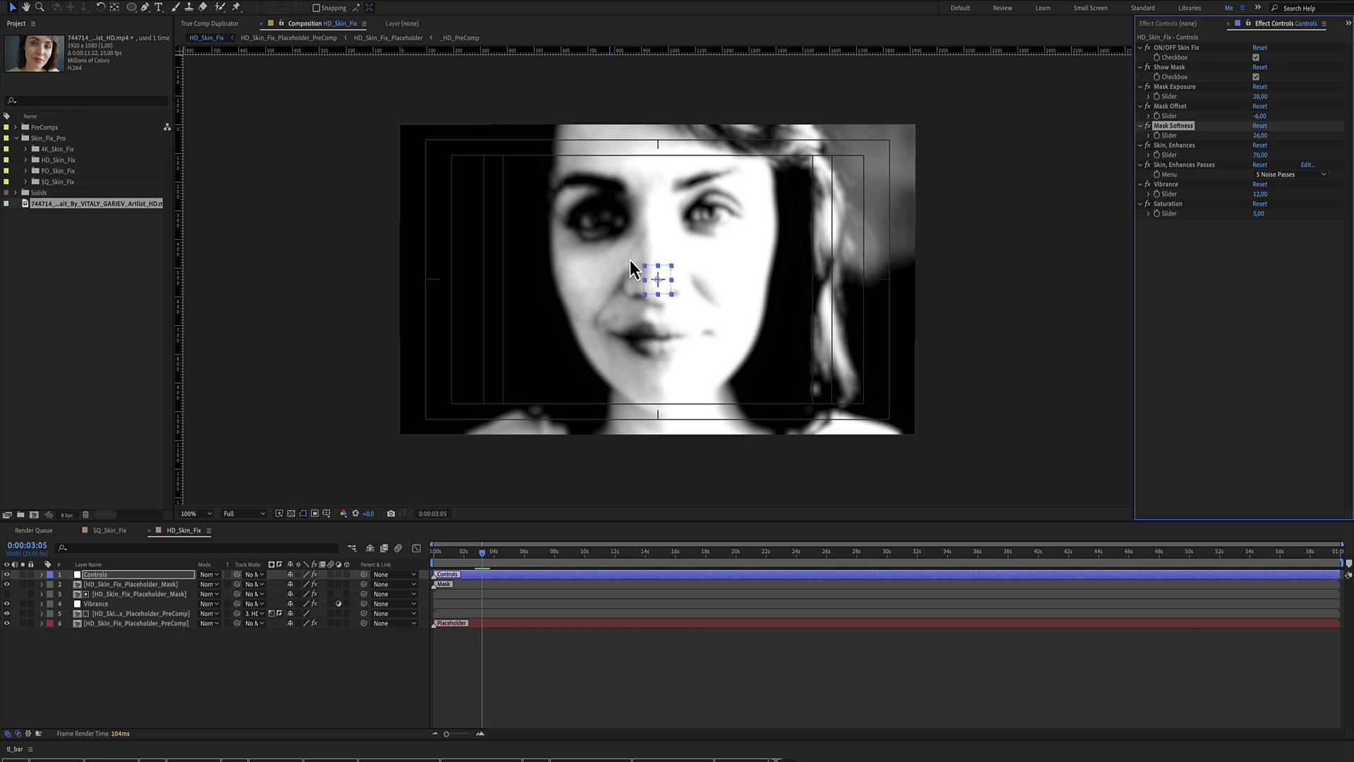
{"action": "left_click", "coordinate": [1256, 77]}
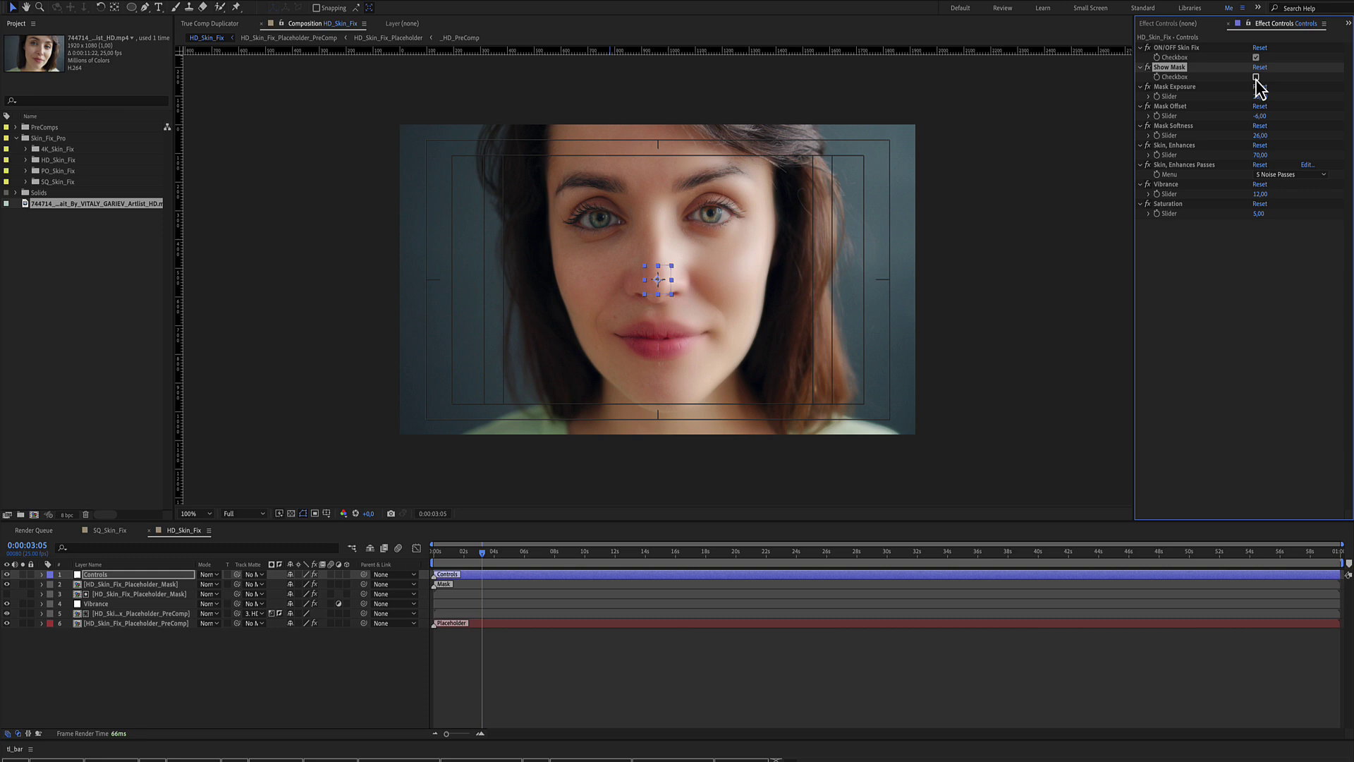
Choose 4 Noise Passes in the Skin, Enhances Passes Menu dropdown in Effect Controls
{"action": "left_click", "coordinate": [1189, 162]}
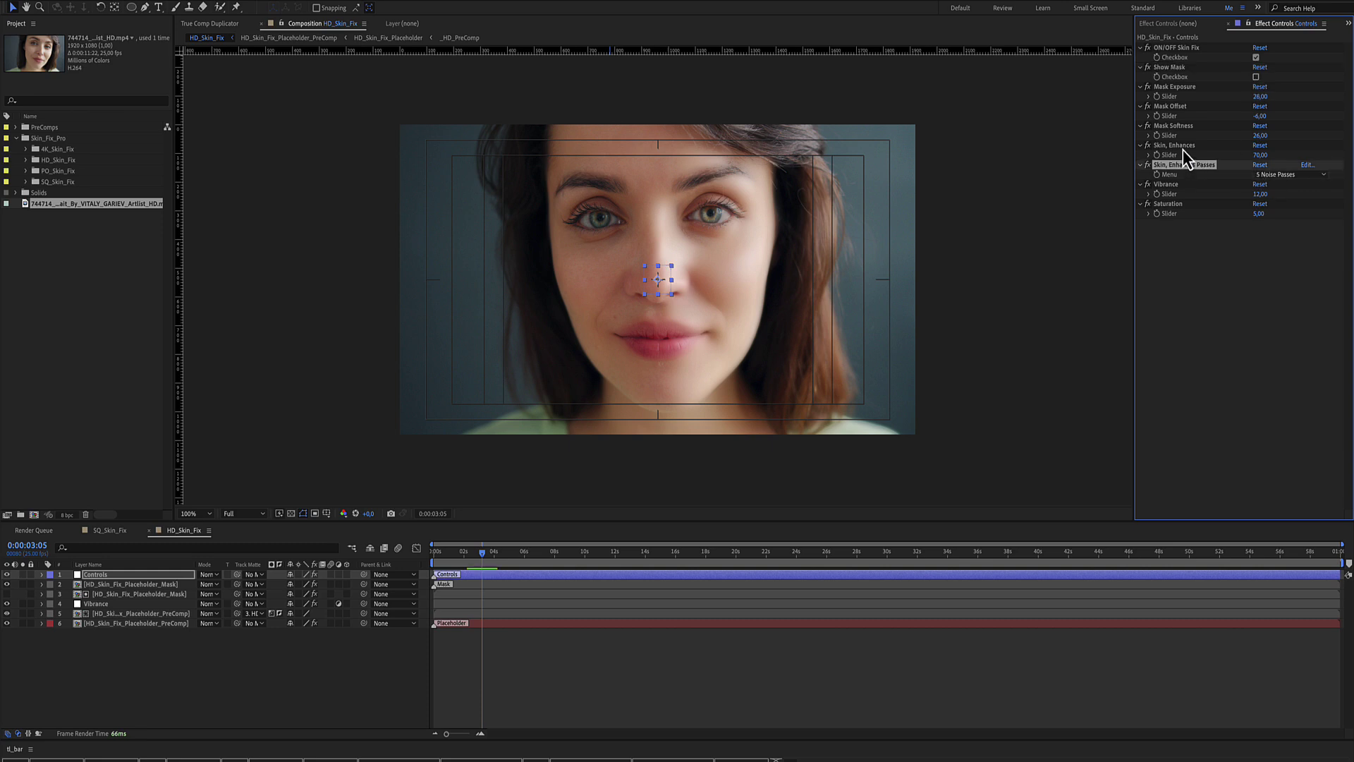
{"action": "left_click", "coordinate": [1269, 180]}
{"action": "left_click", "coordinate": [1270, 212]}
{"action": "left_click", "coordinate": [1278, 177]}
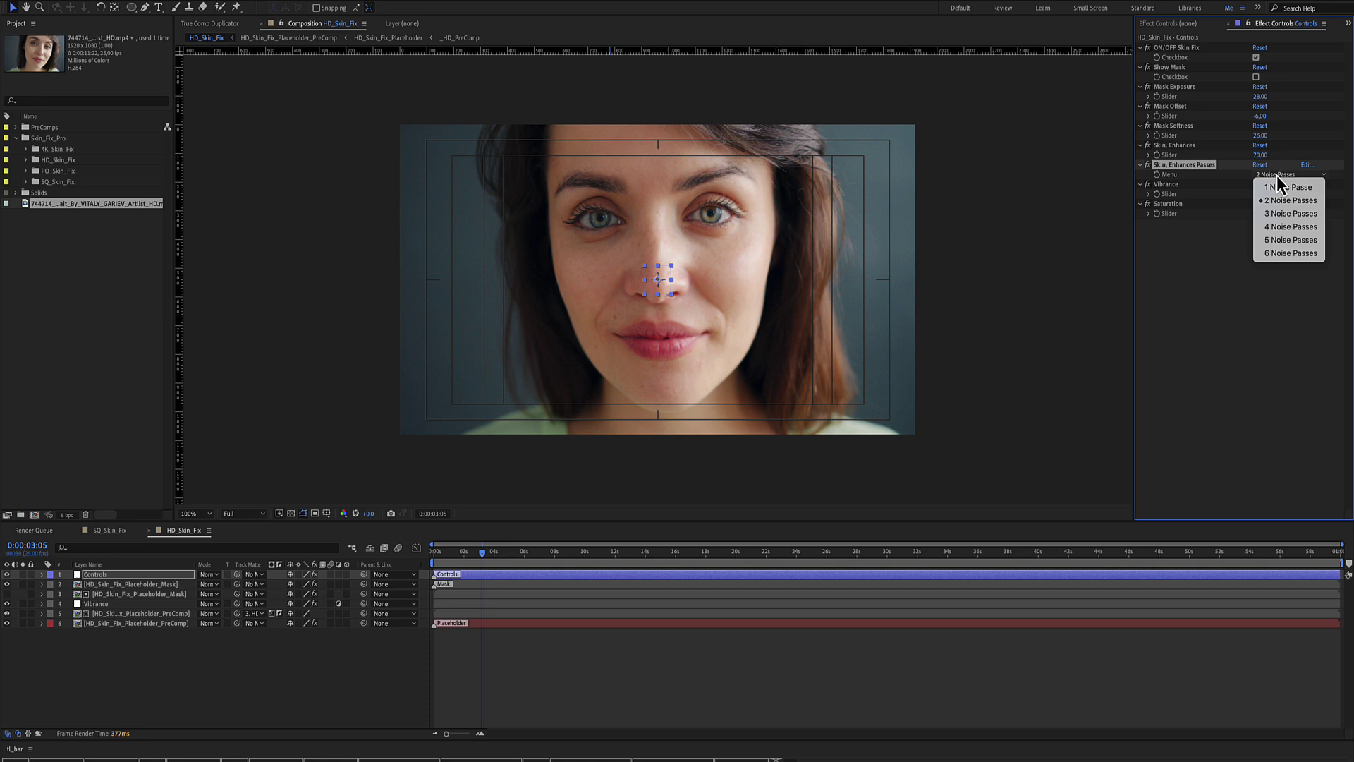
{"action": "left_click", "coordinate": [1271, 232]}
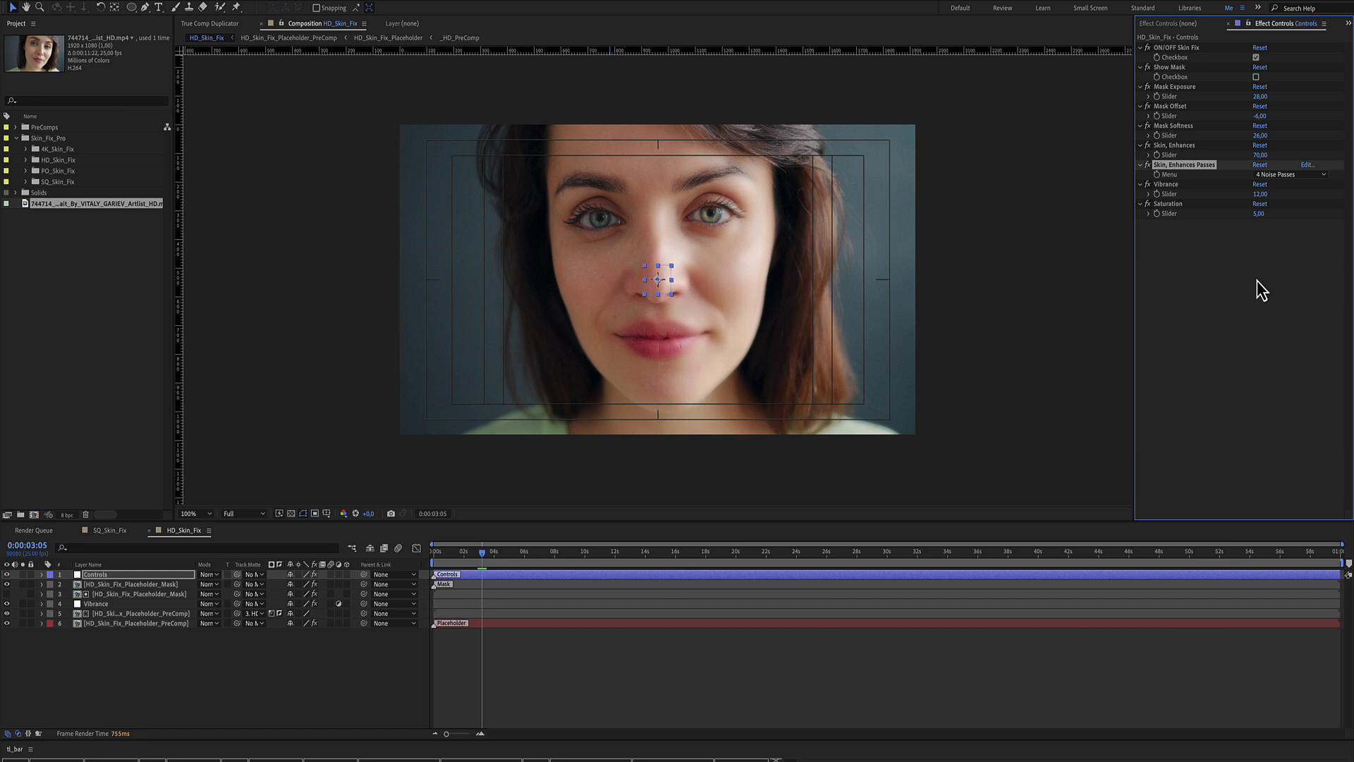
Open the HD_Skin_Fix_Placeholder_Mask precomp and select its HD_Skin_Fix_Placeholder layer
{"action": "left_click", "coordinate": [498, 585]}
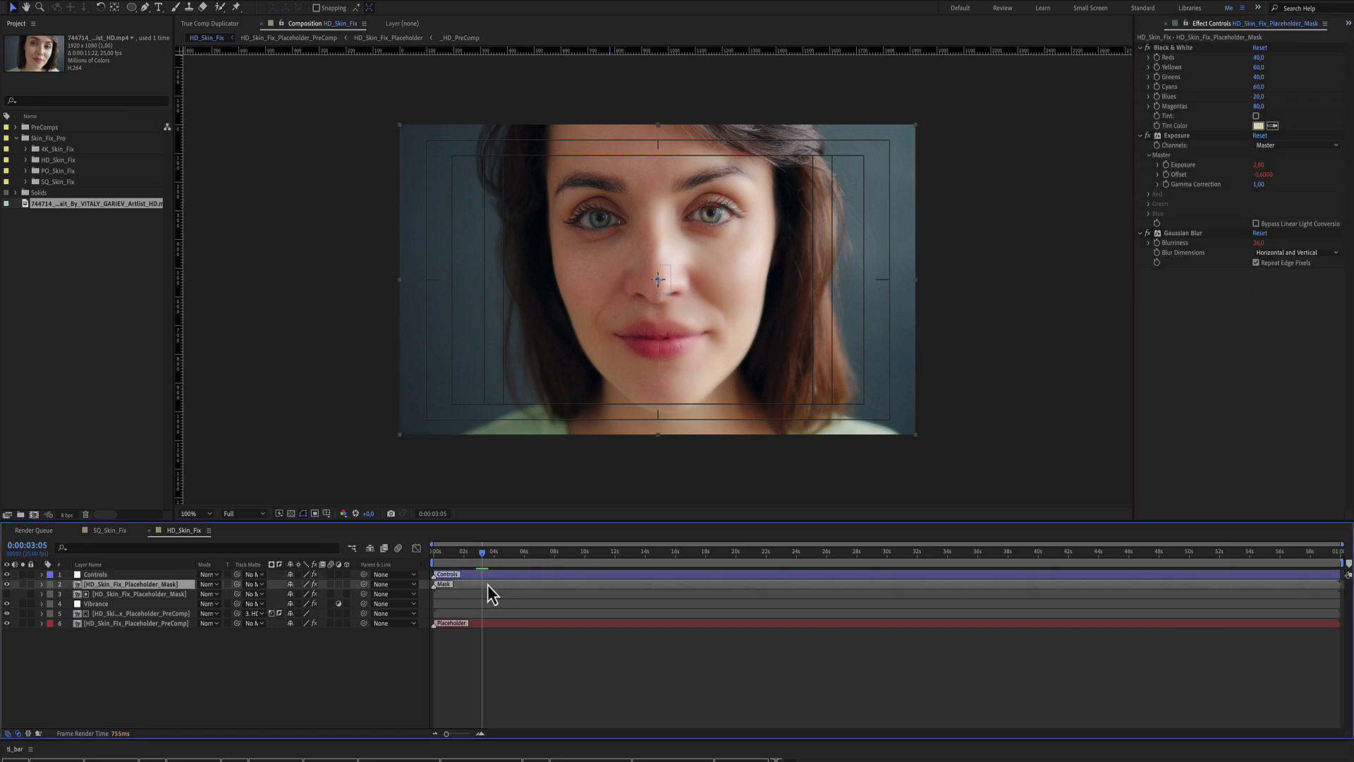
{"action": "double_click", "coordinate": [488, 585]}
{"action": "scroll", "coordinate": [677, 306], "scroll_direction": "up", "scroll_amount": 5}
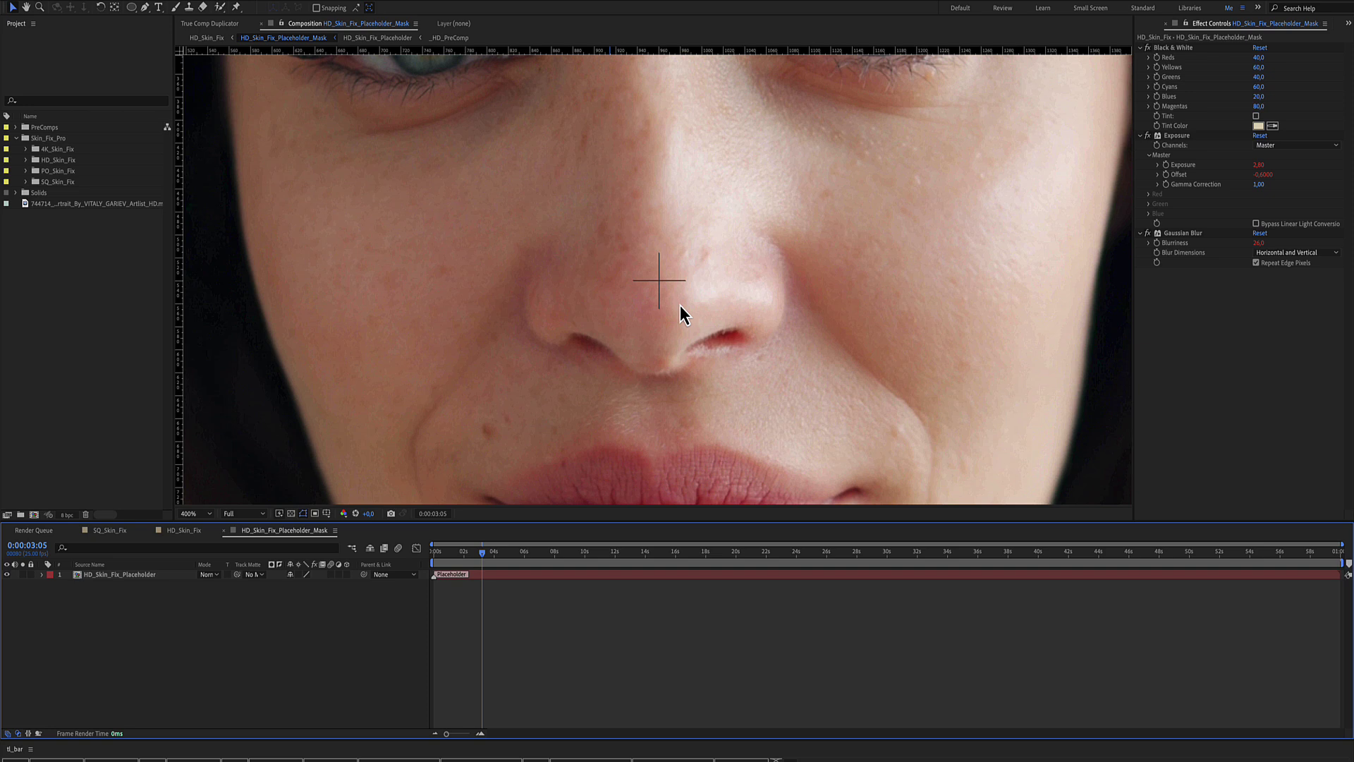
{"action": "scroll", "coordinate": [680, 305], "scroll_direction": "down", "scroll_amount": 5}
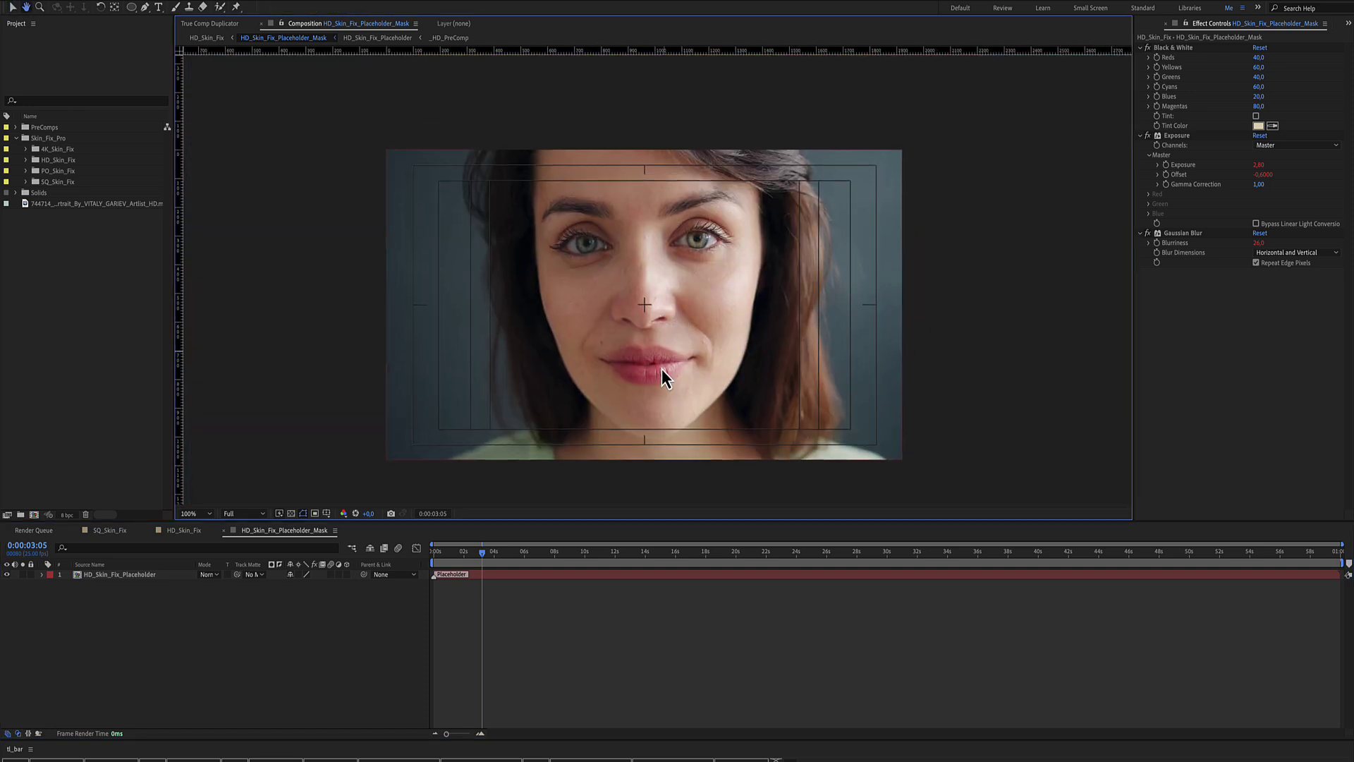
{"action": "left_click", "coordinate": [136, 576]}
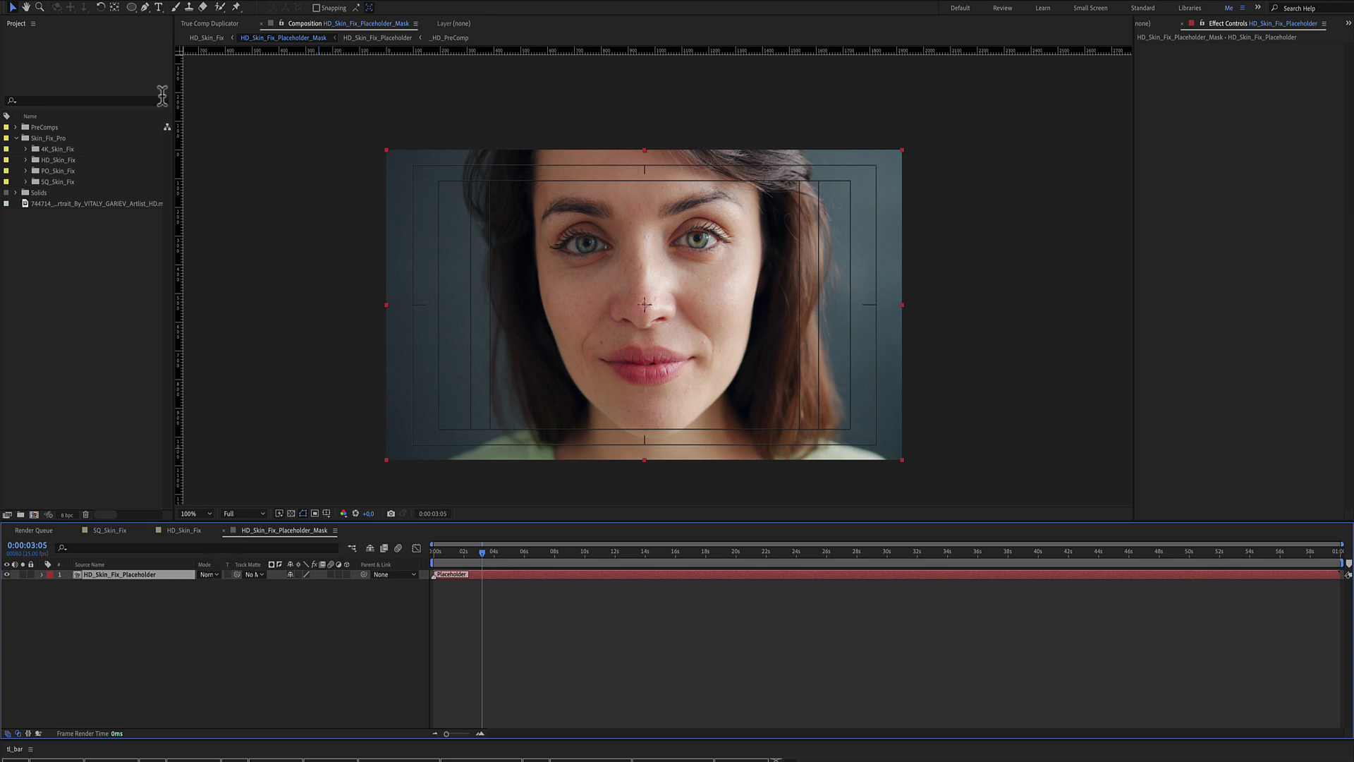
Draw elliptical masks over both eyes and set each mask to Subtract
{"action": "left_click", "coordinate": [133, 8]}
{"action": "left_click_drag", "start_coordinate": [663, 221], "coordinate": [732, 257]}
{"action": "left_click", "coordinate": [303, 594]}
{"action": "left_click", "coordinate": [302, 604]}
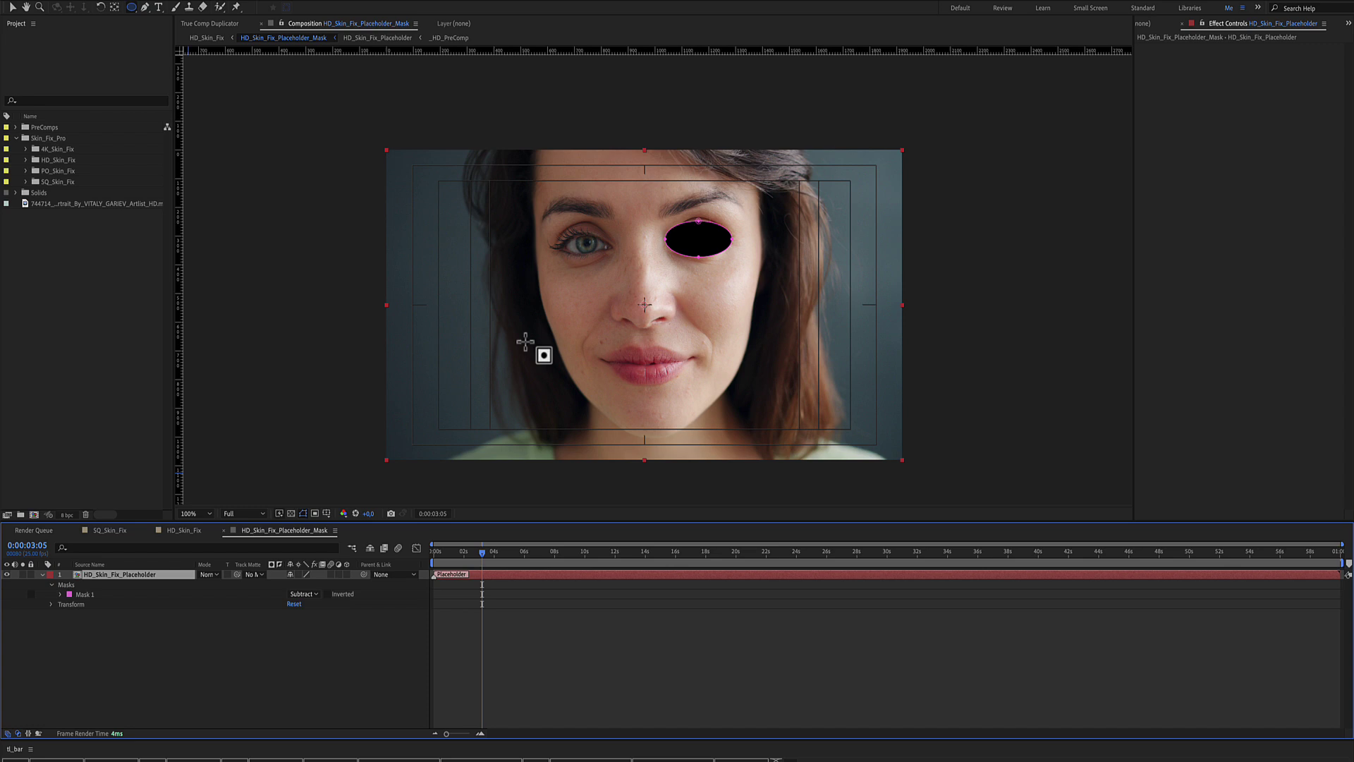
{"action": "left_click_drag", "start_coordinate": [548, 227], "coordinate": [621, 260]}
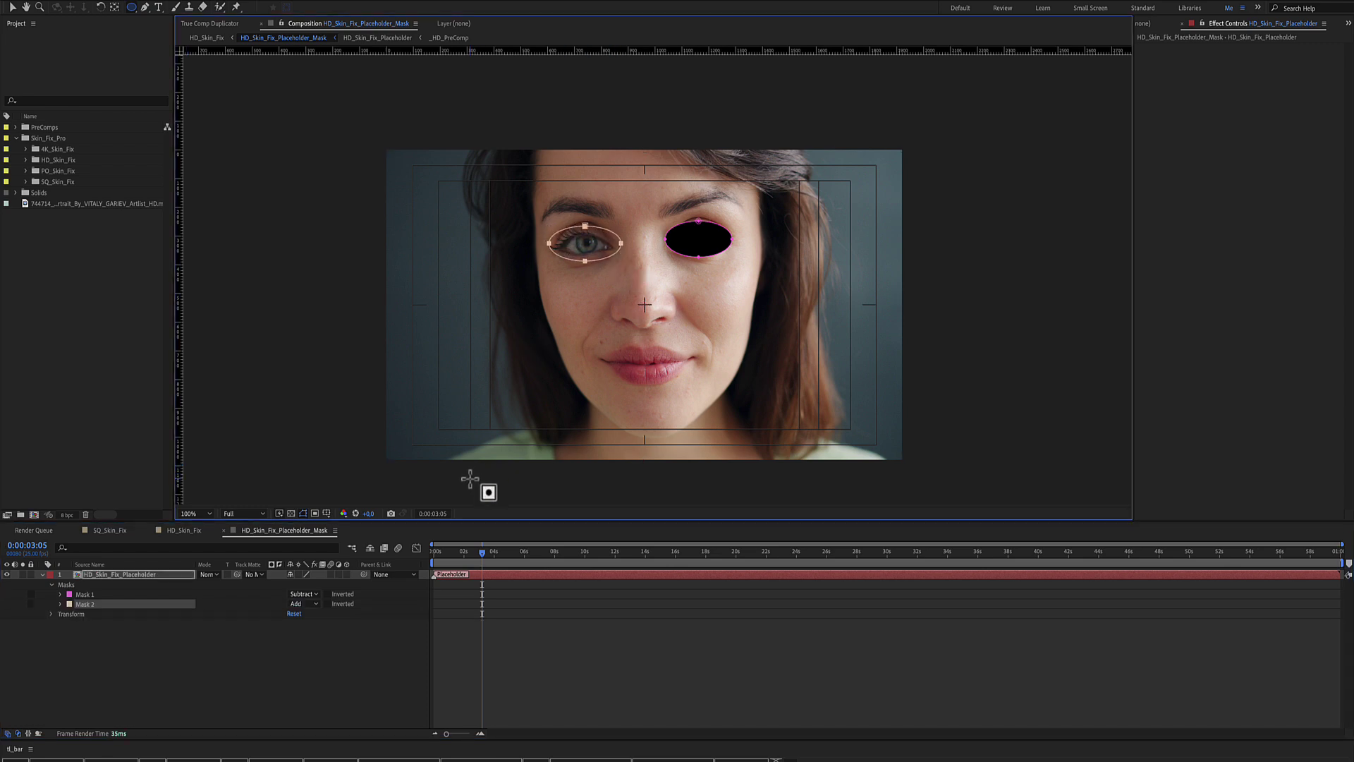
{"action": "left_click", "coordinate": [304, 604]}
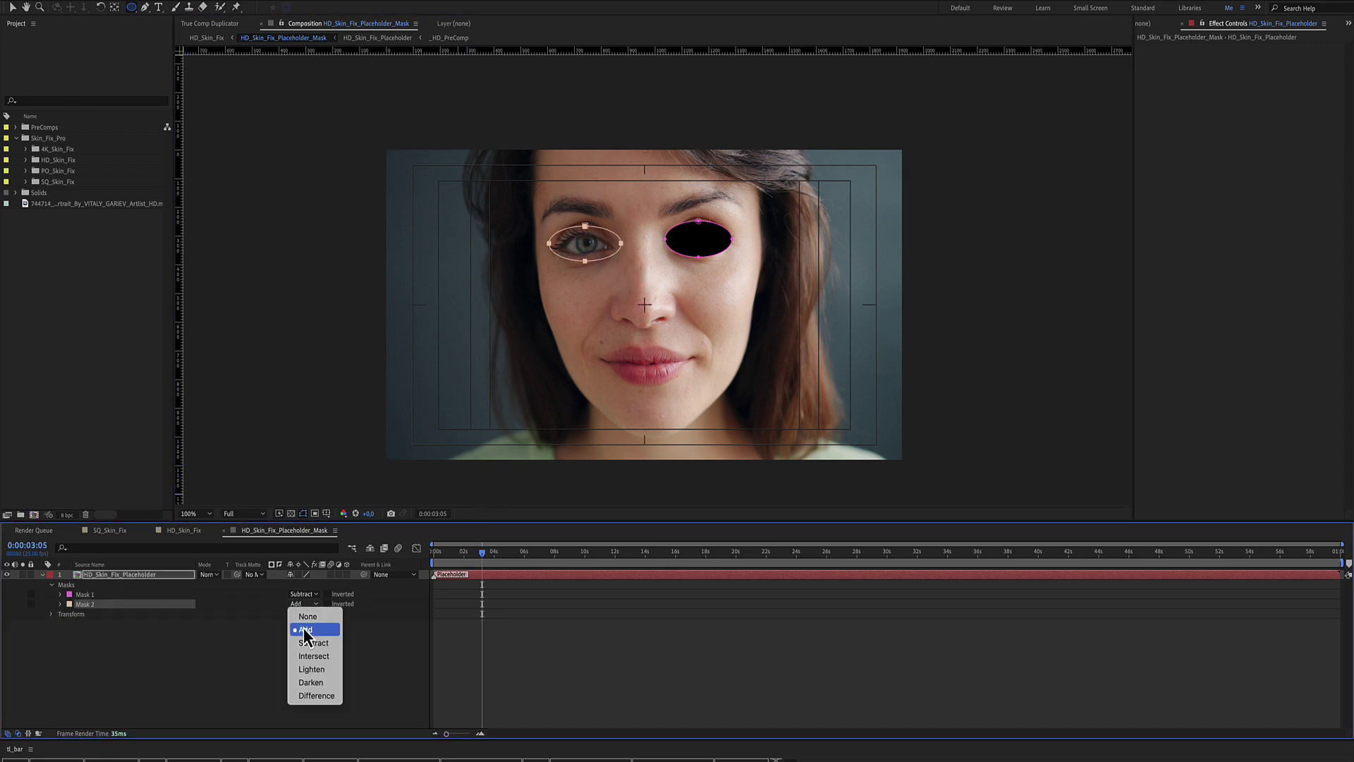
{"action": "left_click", "coordinate": [313, 643]}
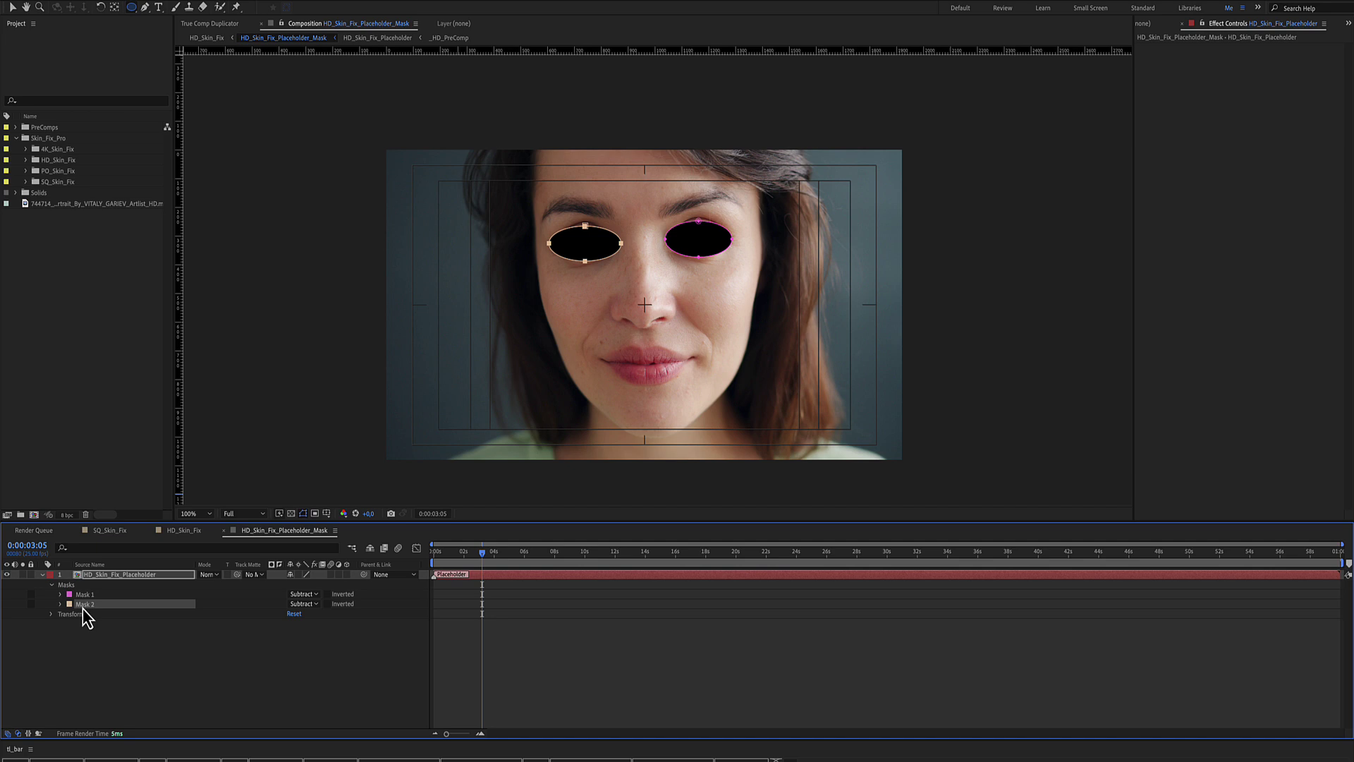
Feather both eye masks to about 87 px and return to the HD_Skin_Fix composition
{"action": "left_click", "coordinate": [79, 596], "text": "shift"}
{"action": "left_click", "coordinate": [62, 604]}
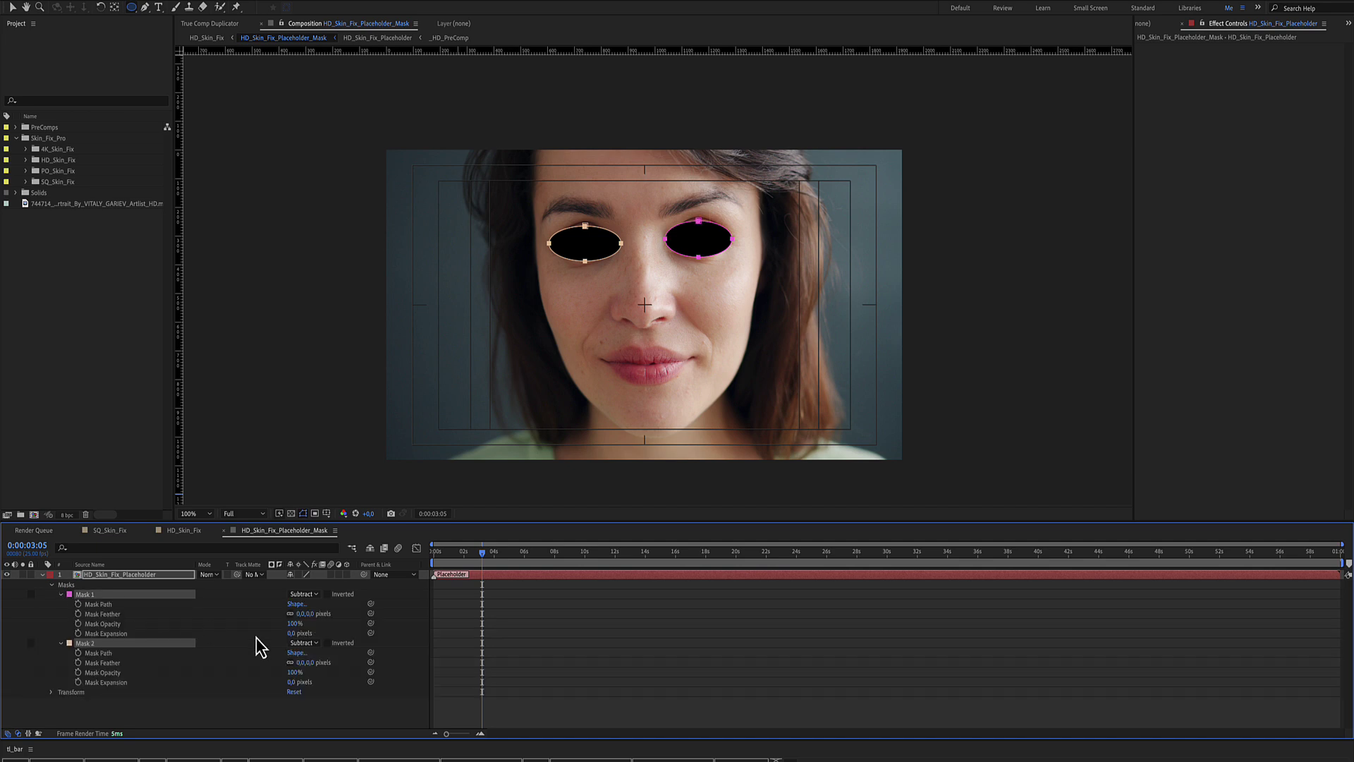
{"action": "left_click", "coordinate": [310, 614]}
{"action": "left_click_drag", "start_coordinate": [310, 614], "coordinate": [349, 613]}
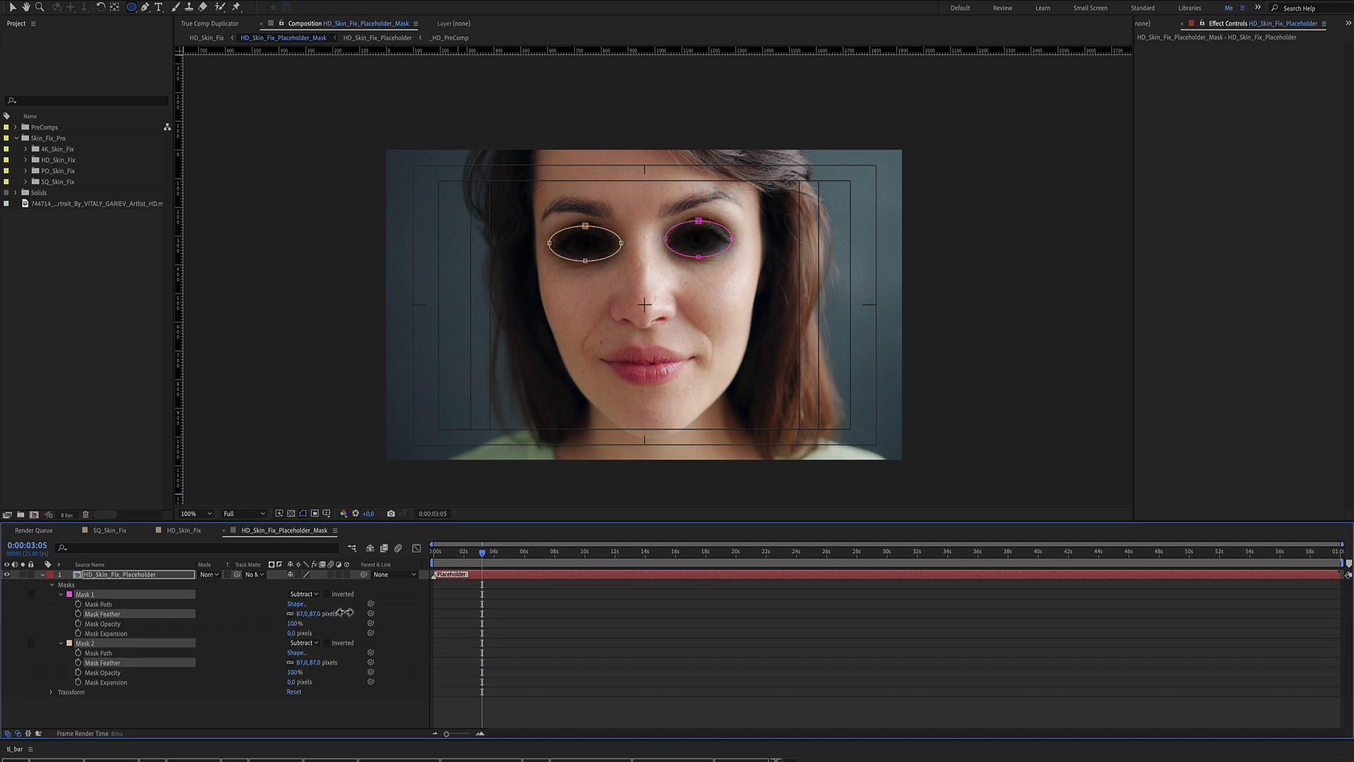
{"action": "left_click", "coordinate": [182, 531]}
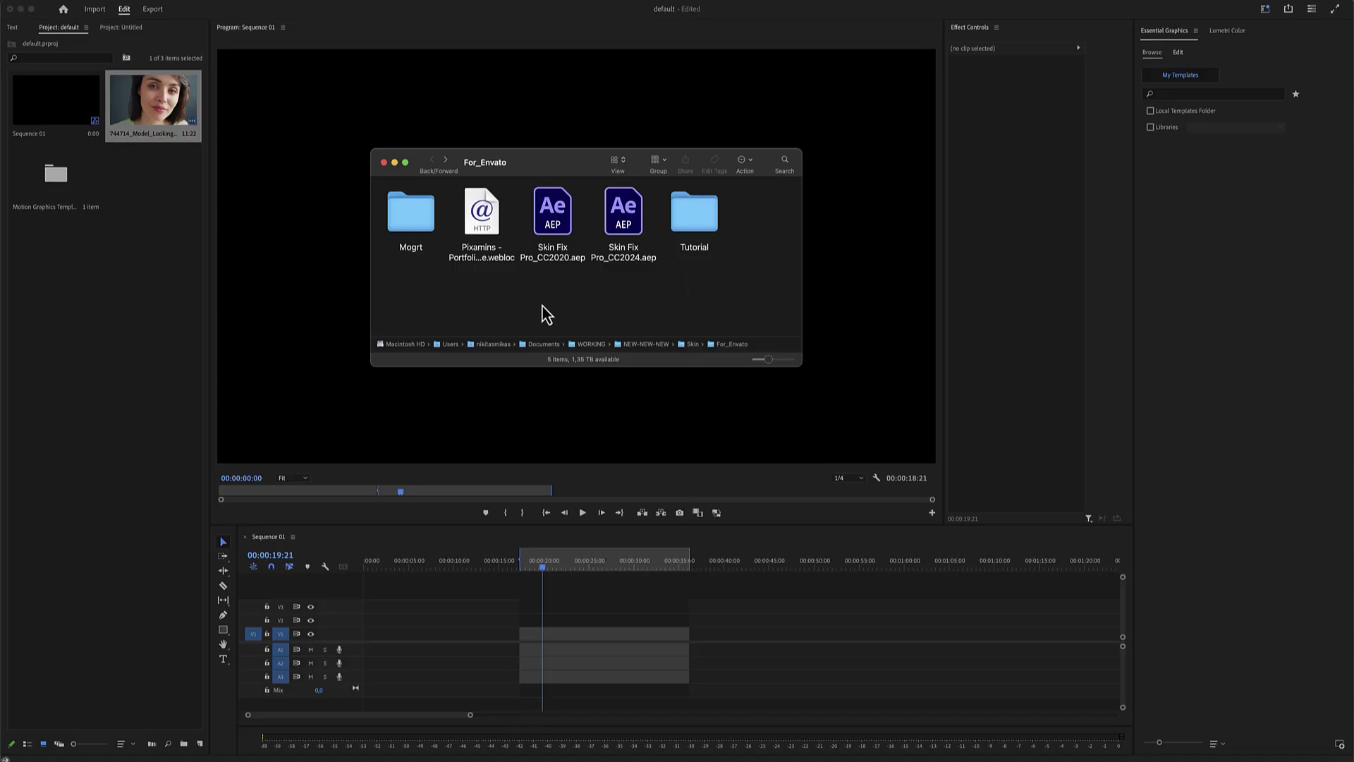
Install HD_Skin_Fix.mogrt from the Mogrt folder into Premiere's Essential Graphics Browse panel
{"action": "double_click", "coordinate": [413, 225]}
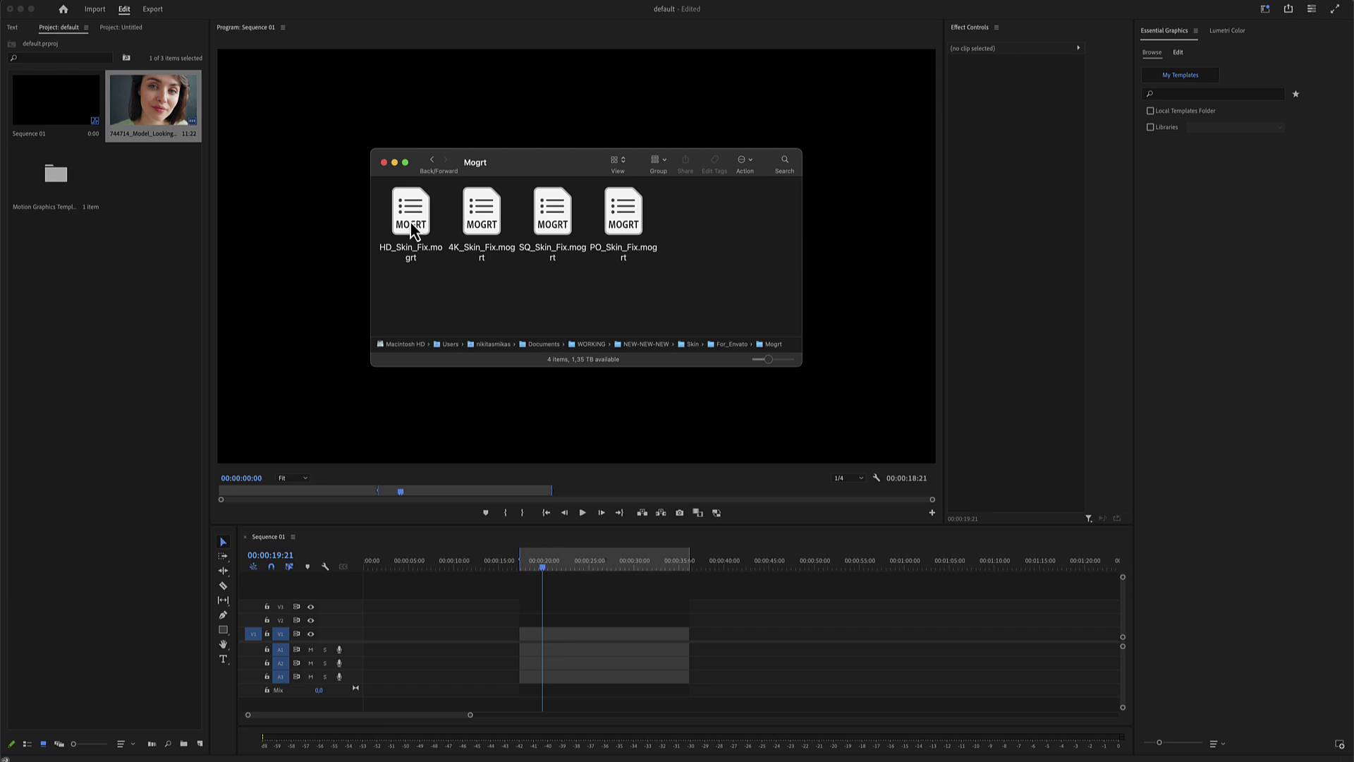
{"action": "left_click", "coordinate": [413, 228]}
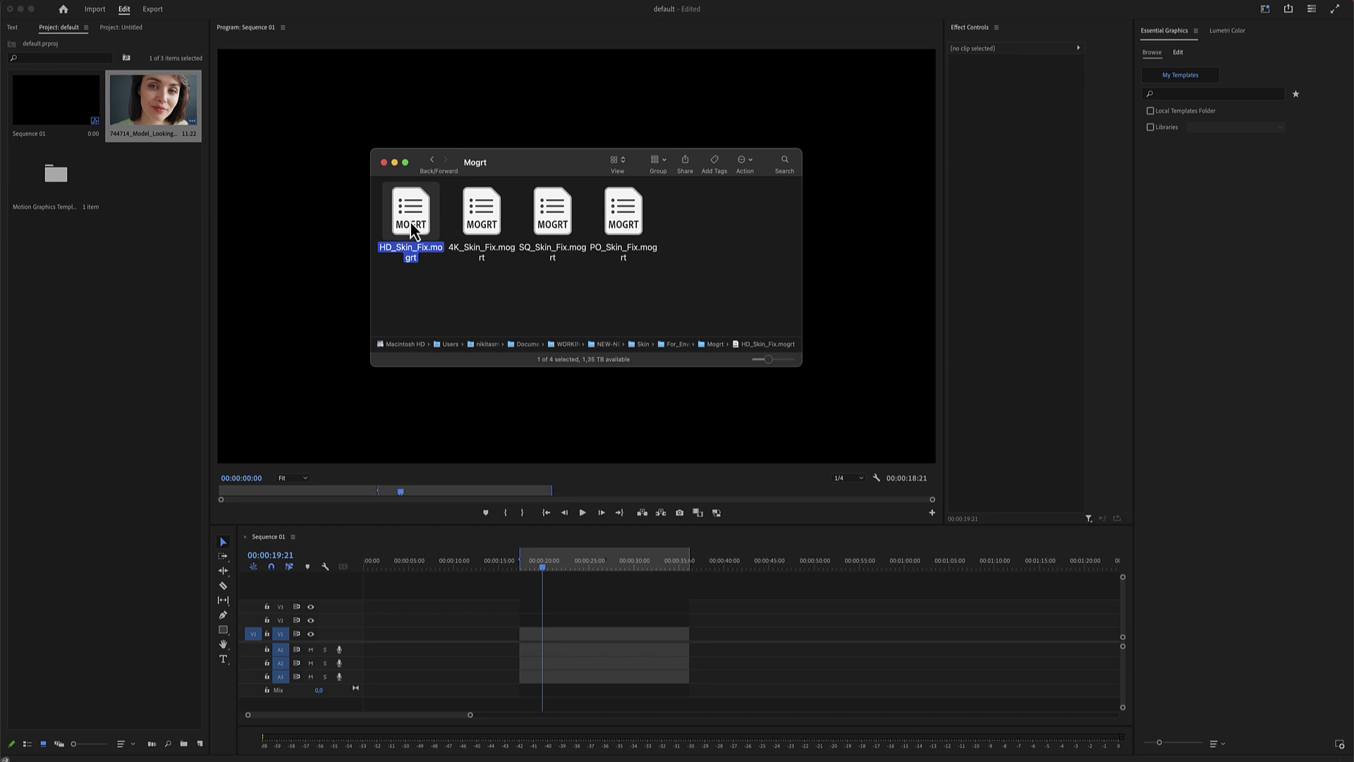
{"action": "left_click_drag", "start_coordinate": [411, 226], "coordinate": [1231, 226]}
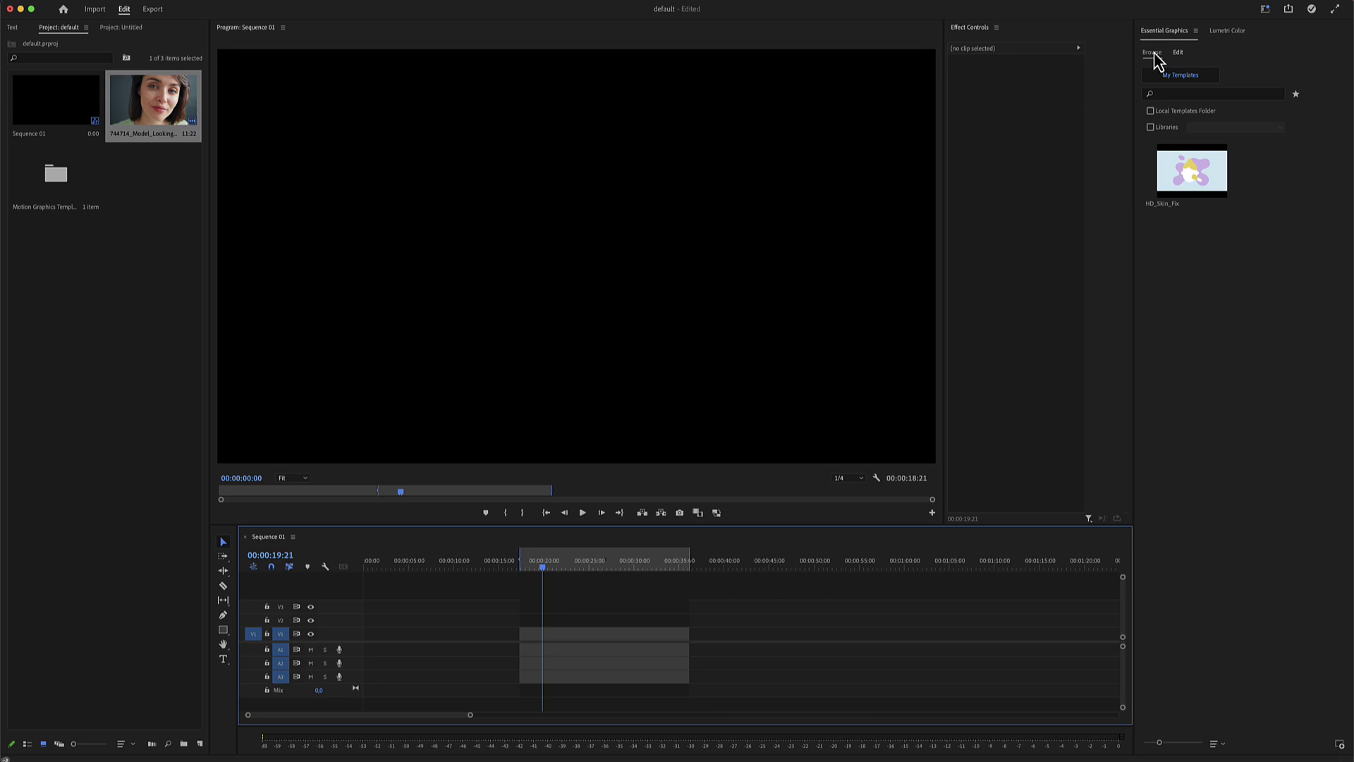
Add the HD_Skin_Fix template to Sequence 01 and fill its placeholder with the portrait clip
{"action": "left_click_drag", "start_coordinate": [1195, 176], "coordinate": [529, 659]}
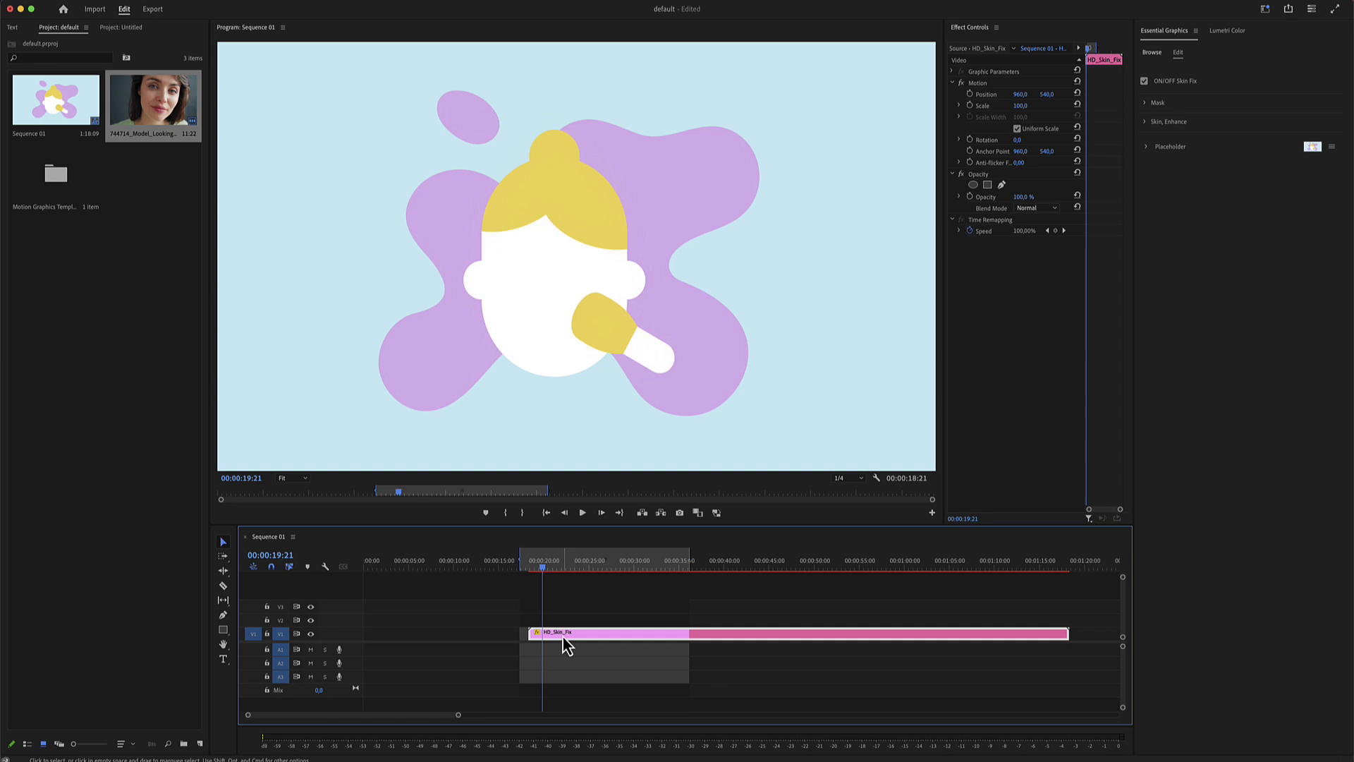
{"action": "left_click", "coordinate": [1147, 160]}
{"action": "left_click", "coordinate": [1147, 149]}
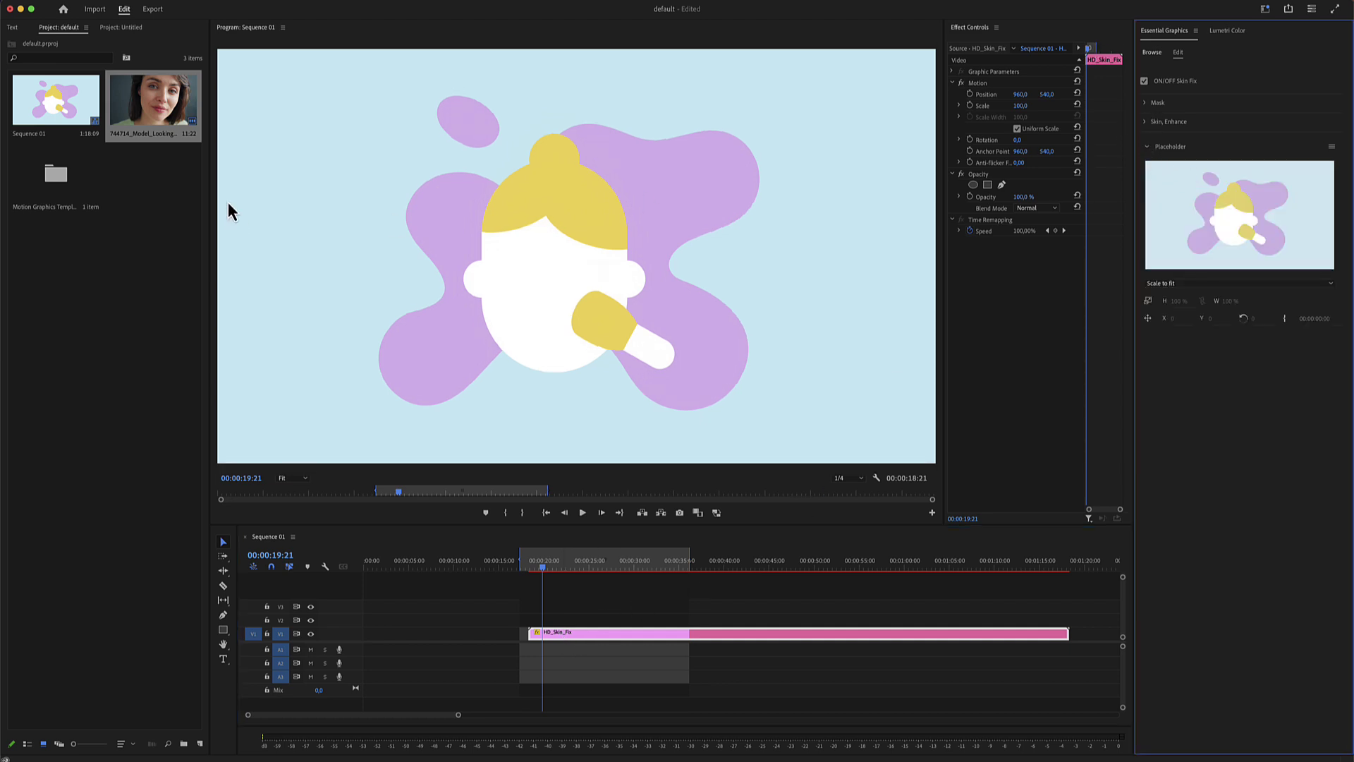
{"action": "left_click_drag", "start_coordinate": [149, 121], "coordinate": [1278, 262]}
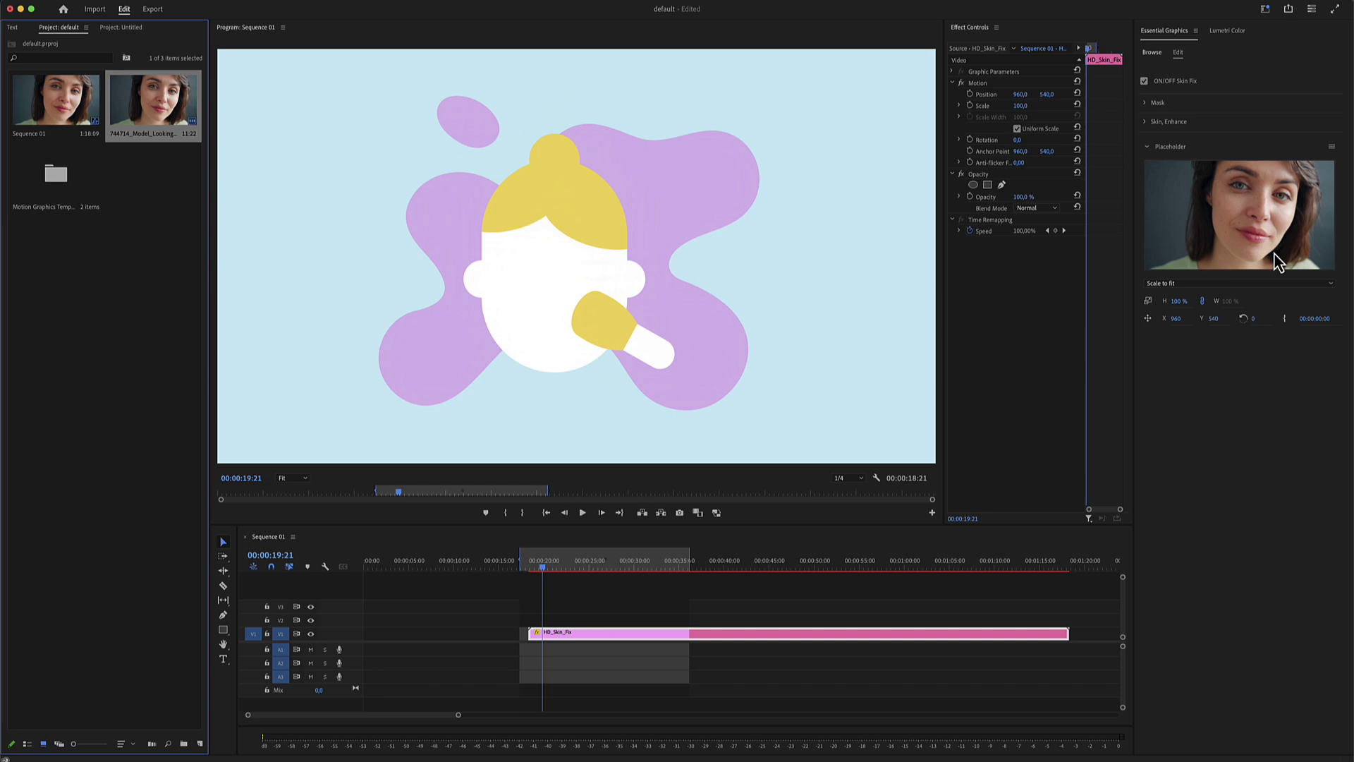
{"action": "left_click", "coordinate": [1147, 148]}
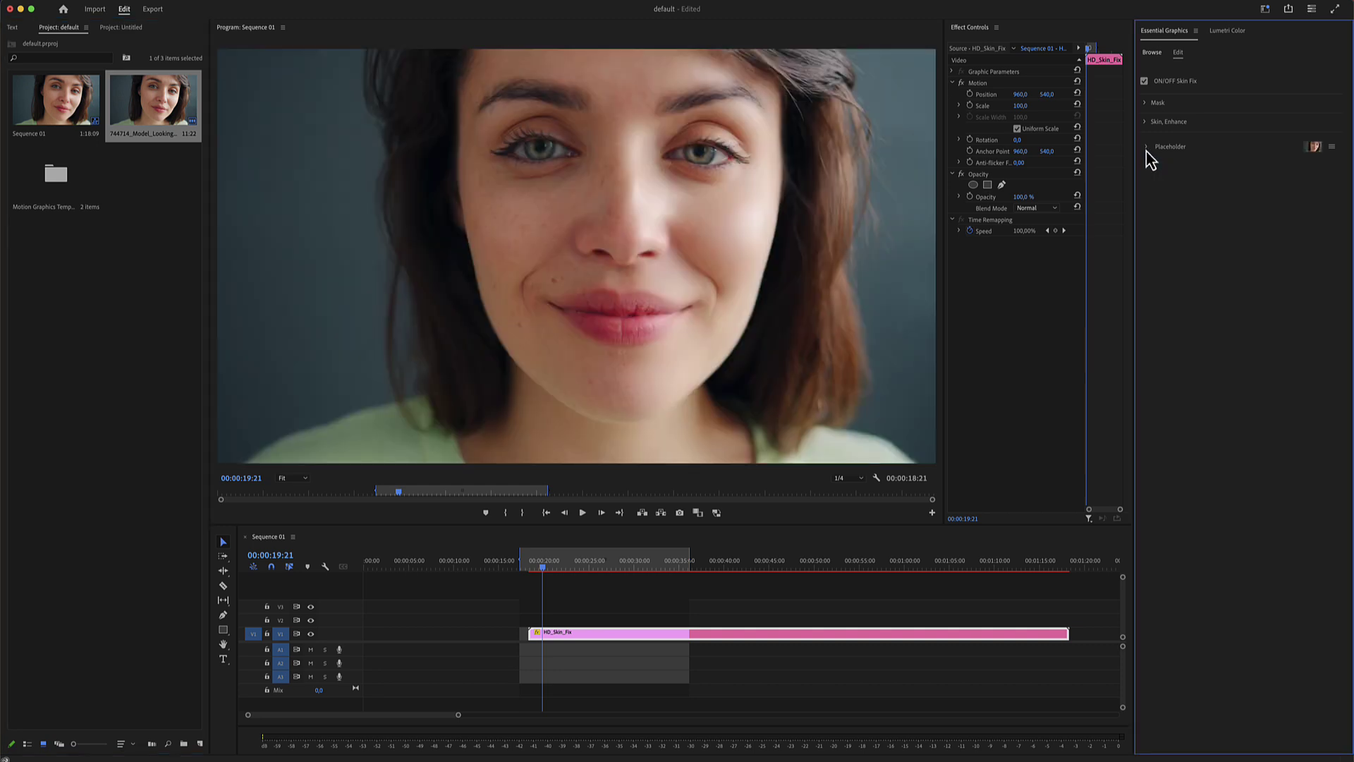
Preview the mask and set Mask Exposure 32 and Mask Softness 25, then restore the colour view
{"action": "left_click", "coordinate": [1148, 104]}
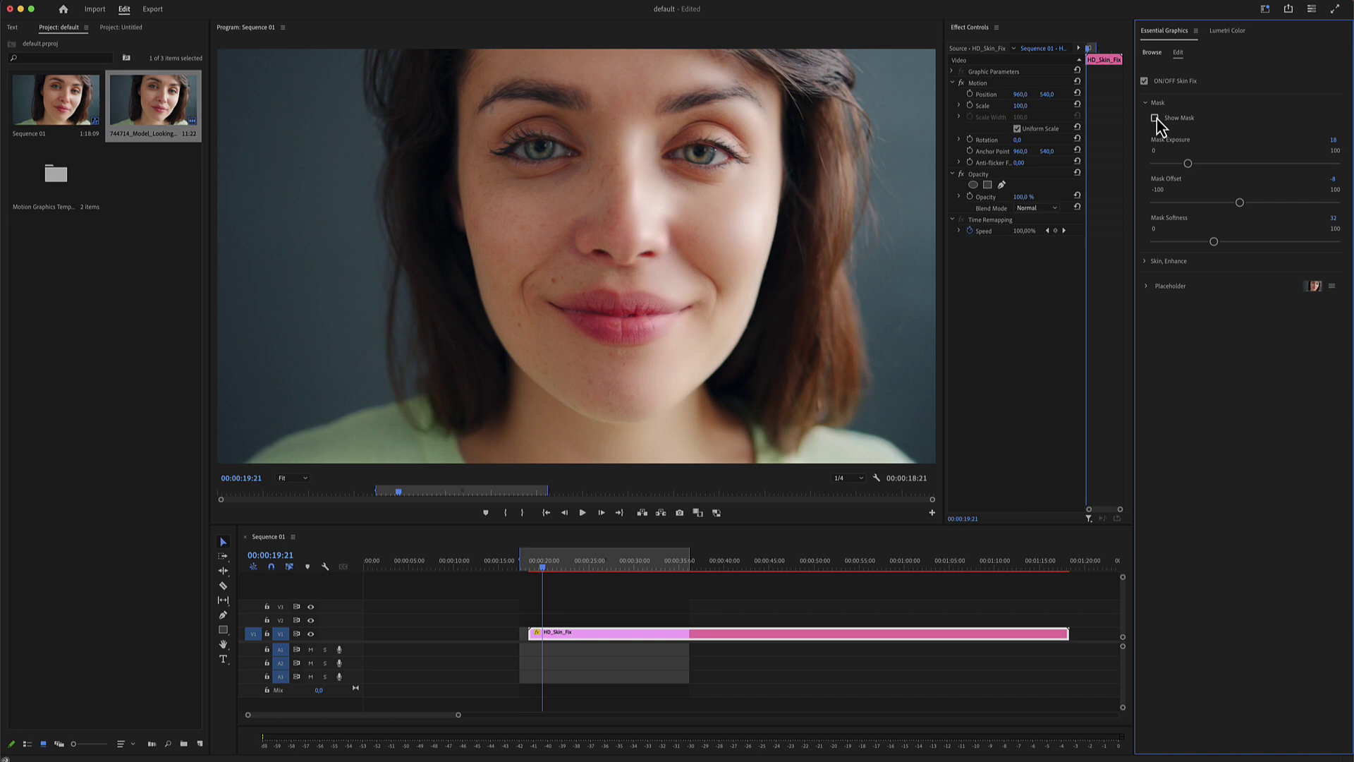
{"action": "left_click", "coordinate": [1155, 118]}
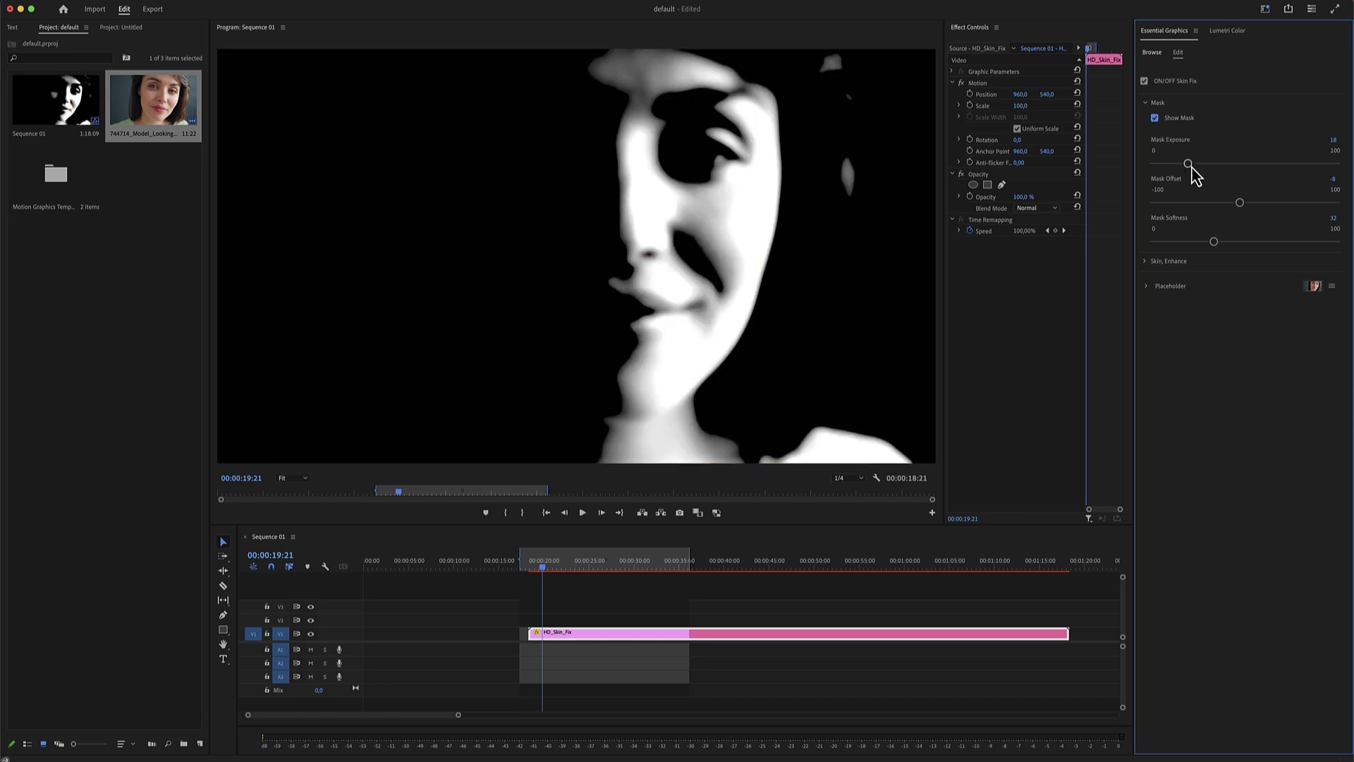
{"action": "left_click_drag", "start_coordinate": [1191, 167], "coordinate": [1238, 204]}
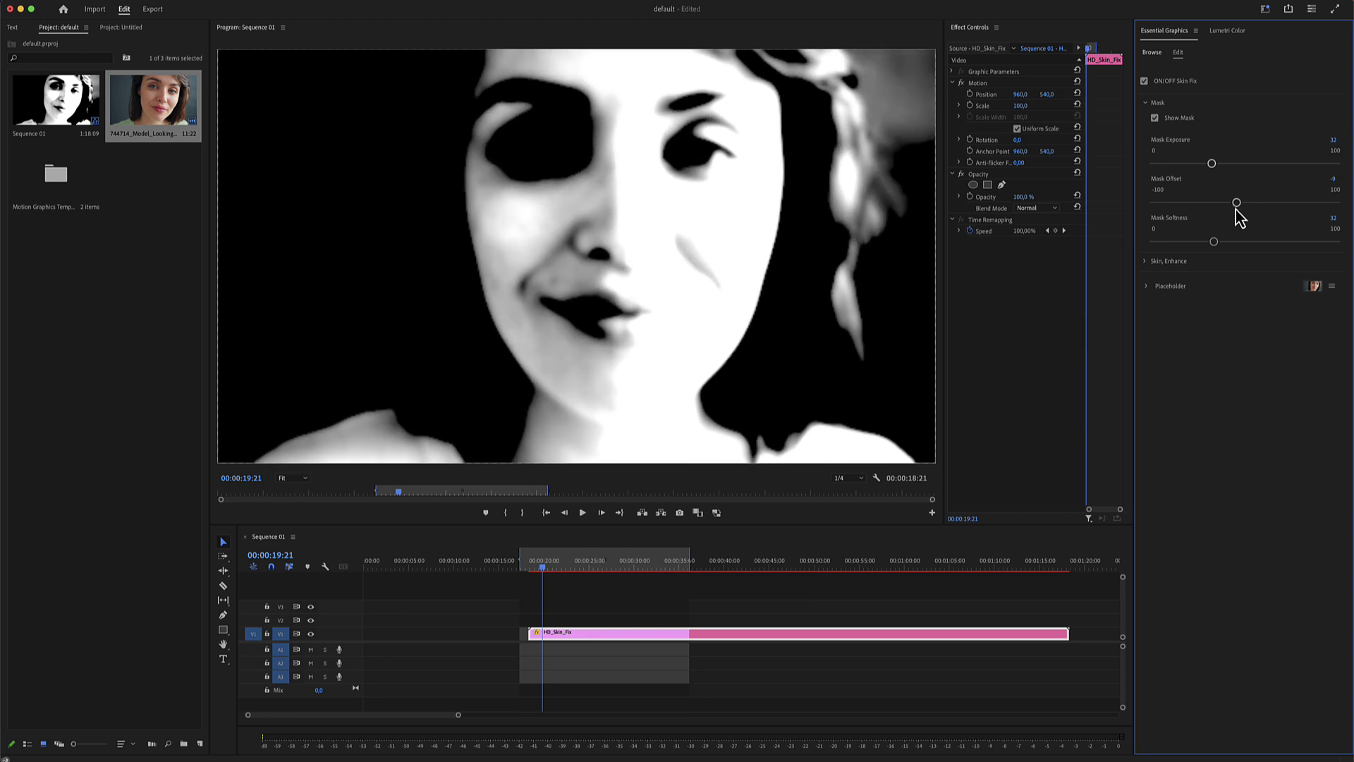
{"action": "mouse_move", "coordinate": [1213, 242]}
{"action": "left_mouse_down"}
{"action": "mouse_move", "coordinate": [1273, 242]}
{"action": "mouse_move", "coordinate": [1180, 242]}
{"action": "mouse_move", "coordinate": [1200, 242]}
{"action": "left_mouse_up"}
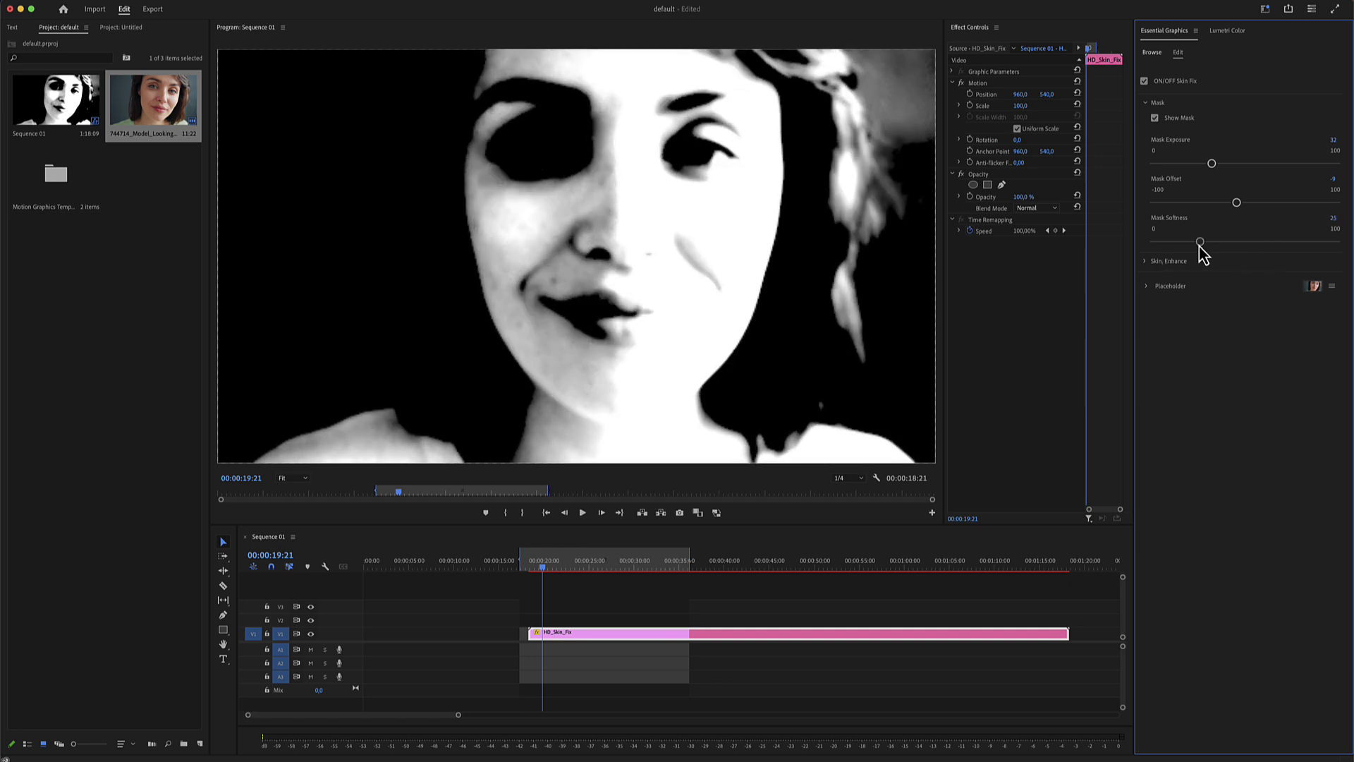
{"action": "left_click", "coordinate": [1155, 118]}
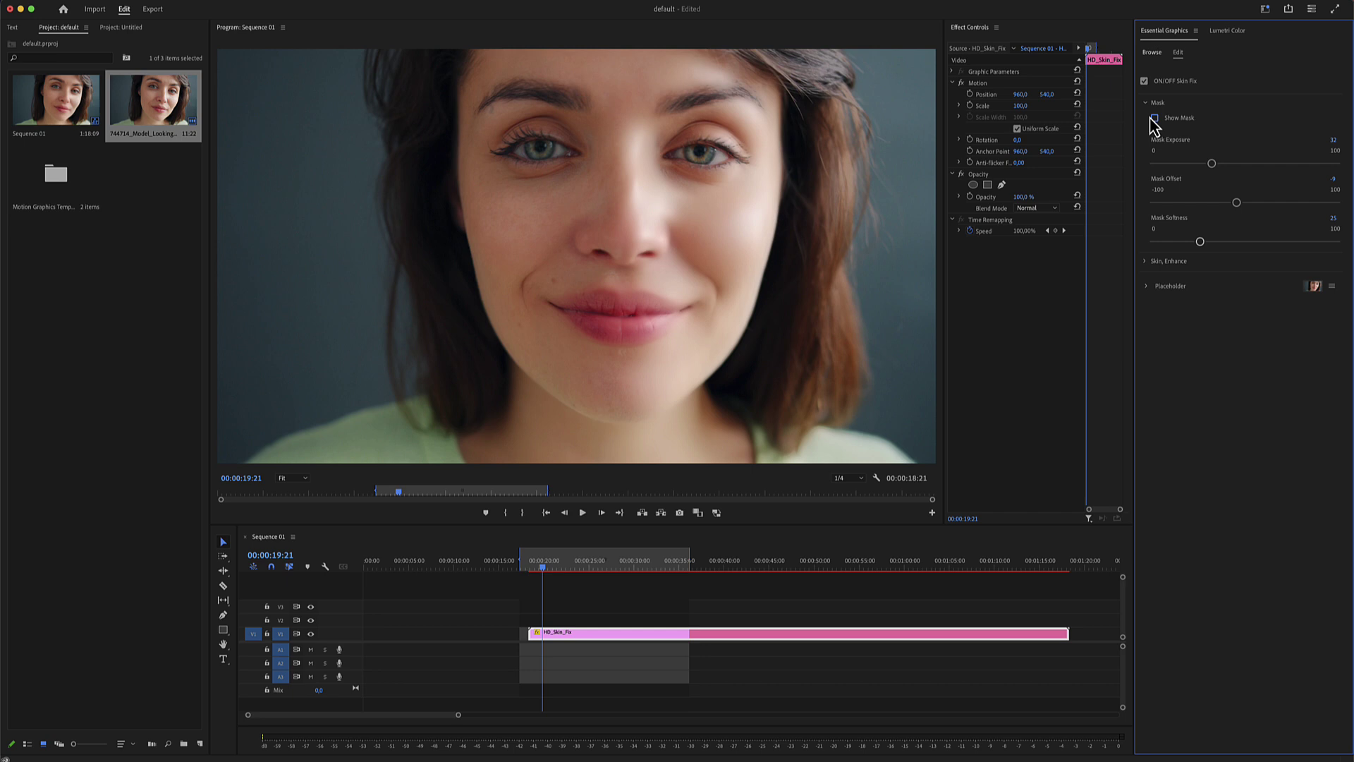
{"action": "left_click", "coordinate": [1146, 103]}
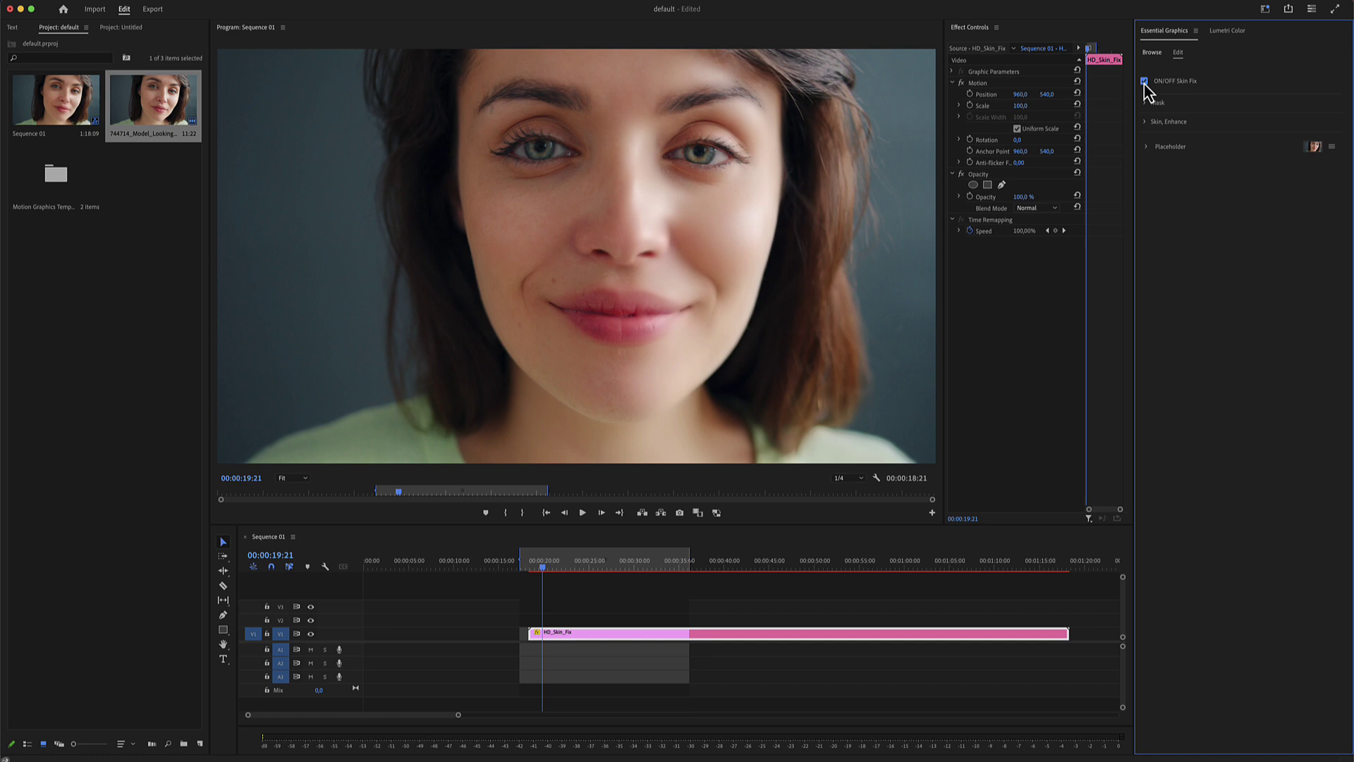
Set Skin, Enhance to Noise Reduction 49, 3 Noise Passes and Vibrance 15
{"action": "left_click", "coordinate": [1145, 123]}
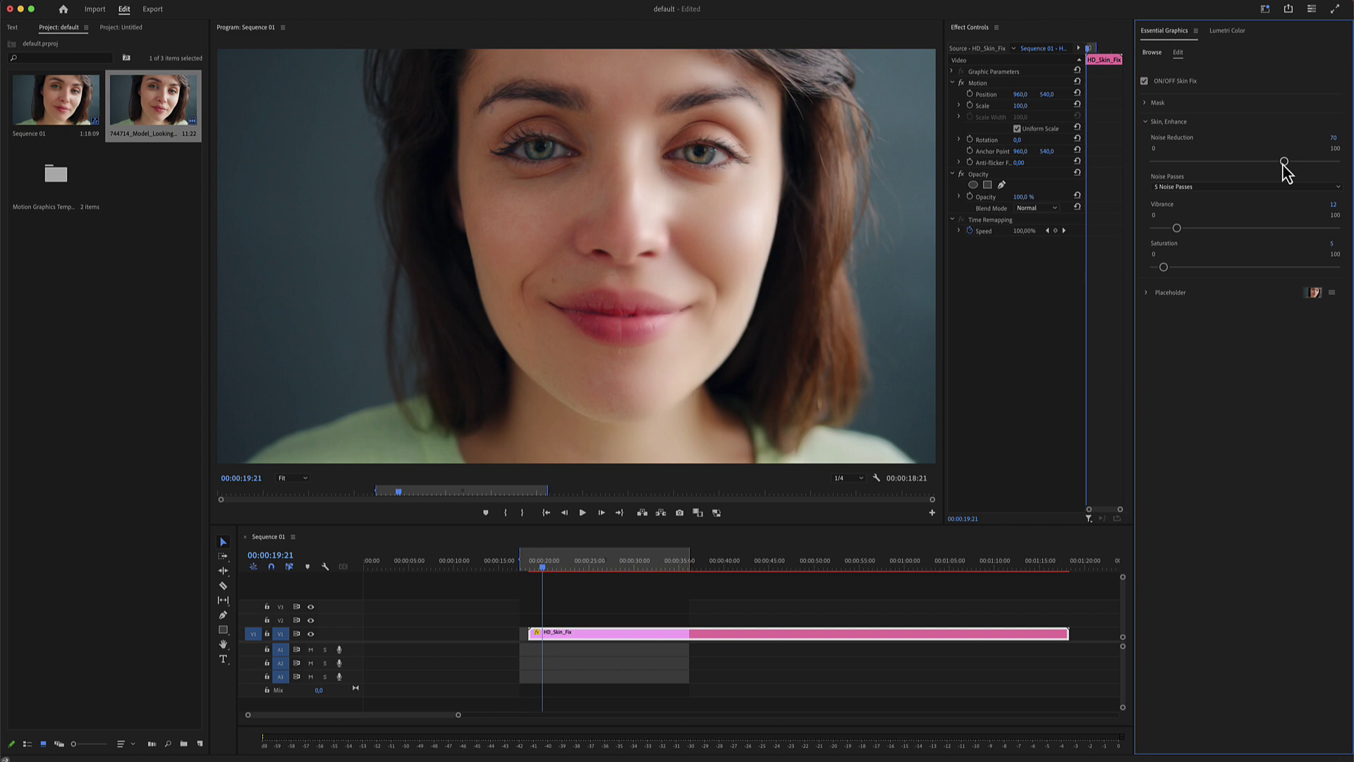
{"action": "left_click_drag", "start_coordinate": [1284, 163], "coordinate": [1243, 162]}
{"action": "left_click", "coordinate": [1224, 187]}
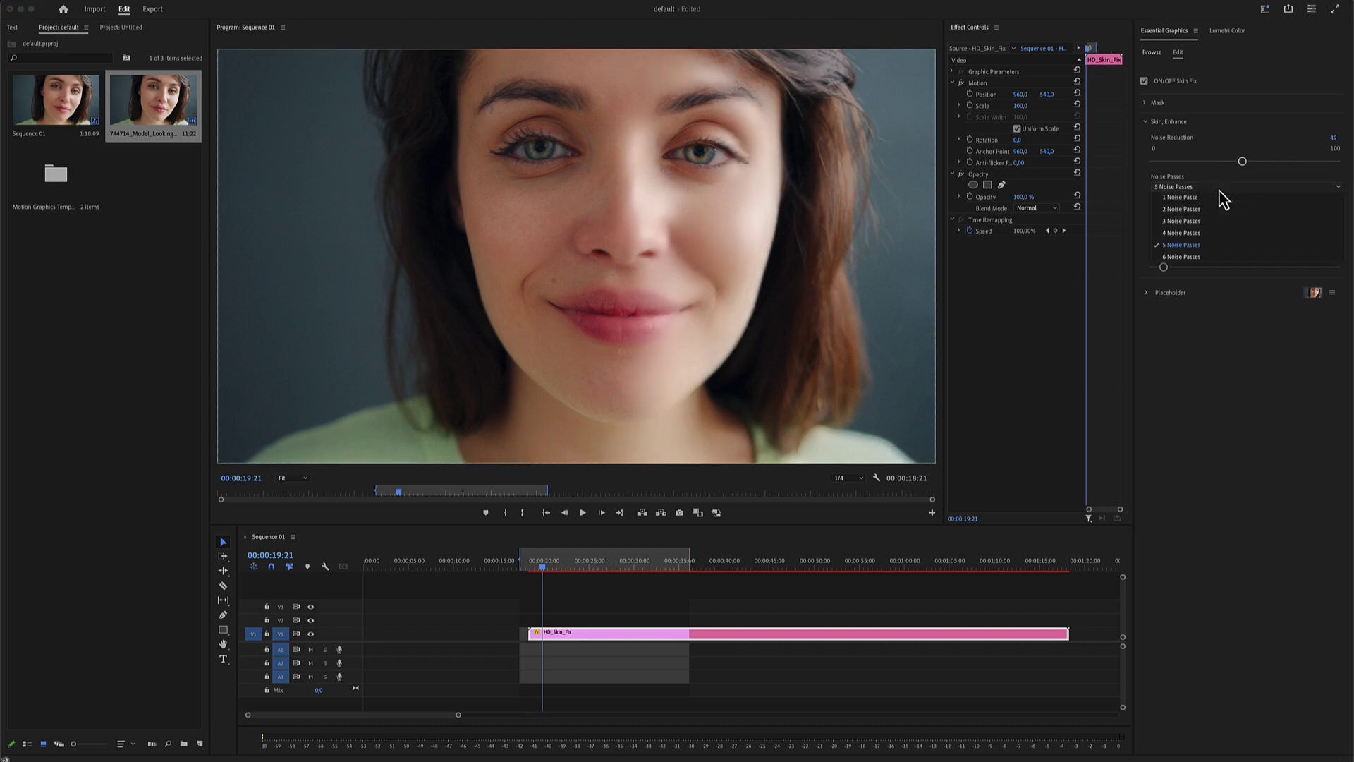
{"action": "left_click", "coordinate": [1208, 225]}
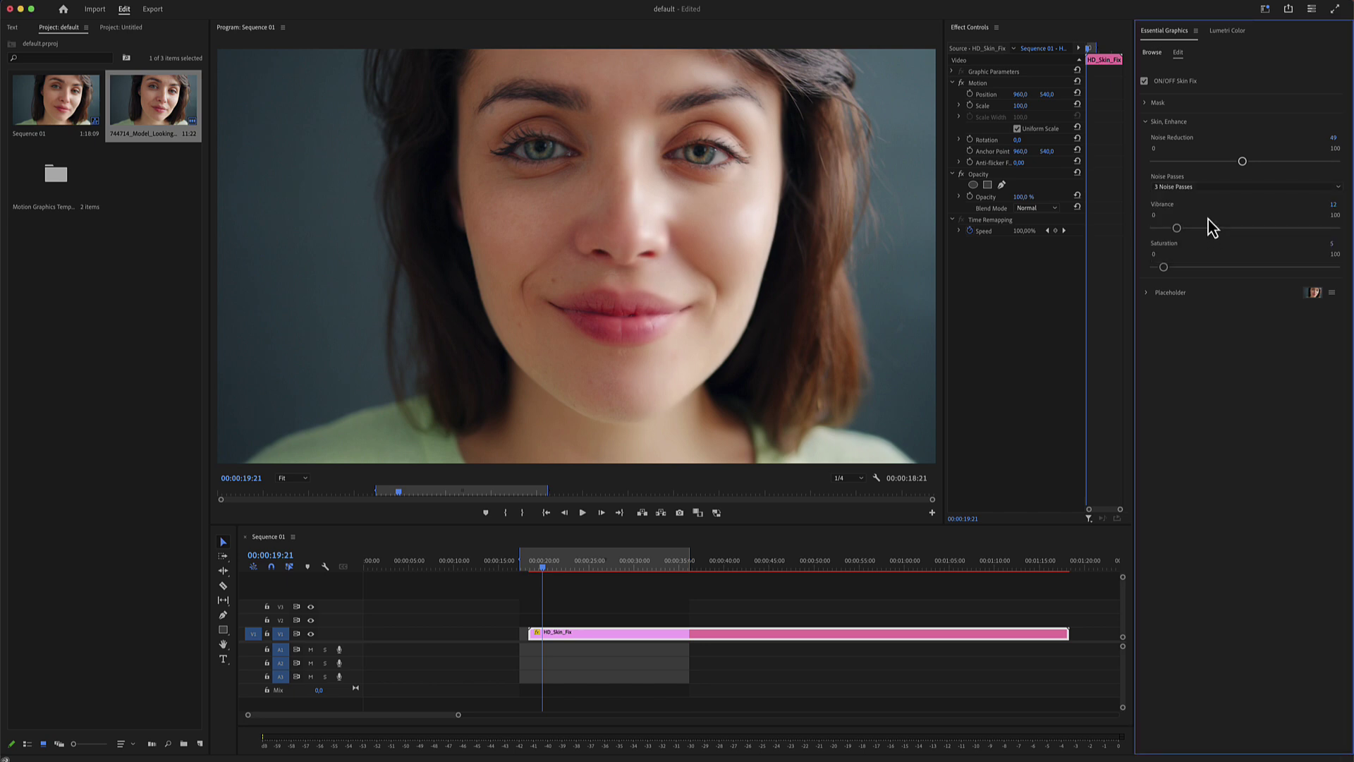
{"action": "mouse_move", "coordinate": [1178, 228]}
{"action": "left_mouse_down"}
{"action": "mouse_move", "coordinate": [1201, 229]}
{"action": "mouse_move", "coordinate": [1181, 229]}
{"action": "left_mouse_up"}
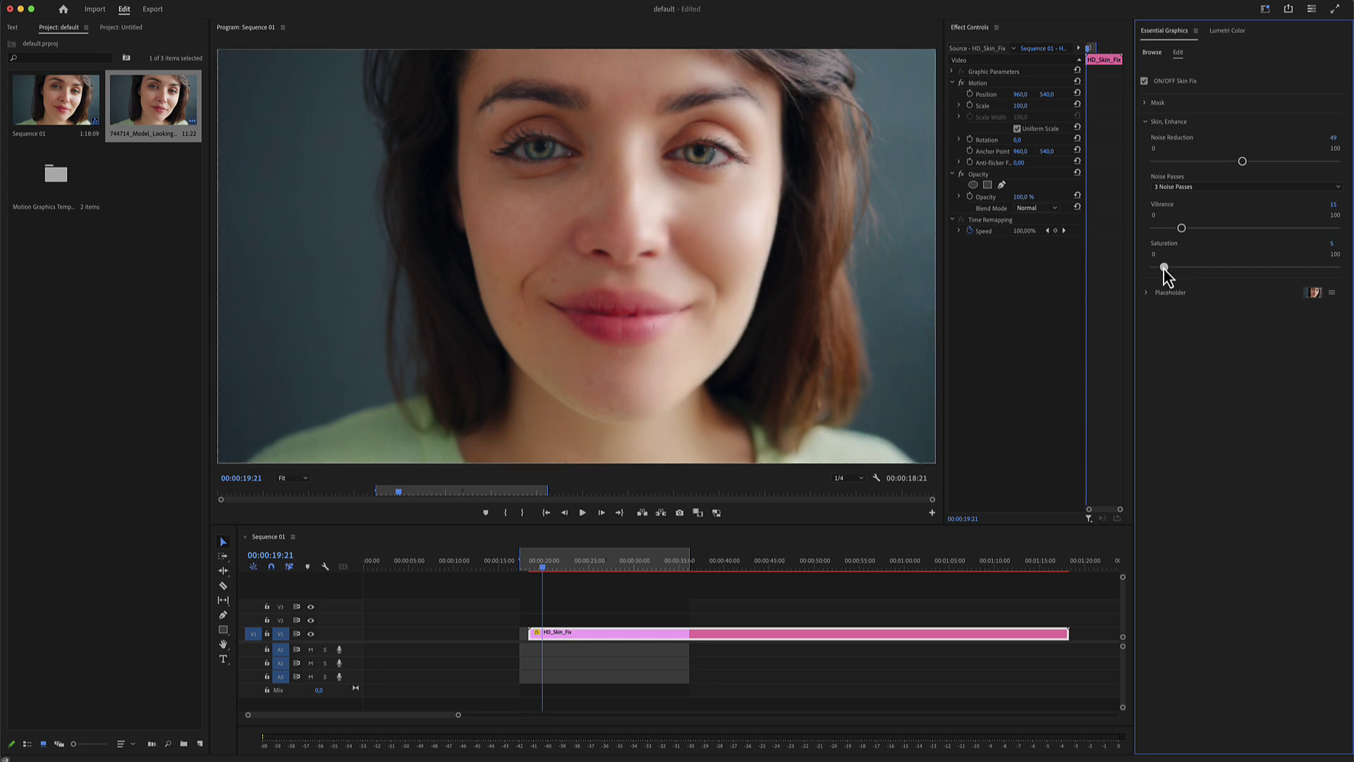